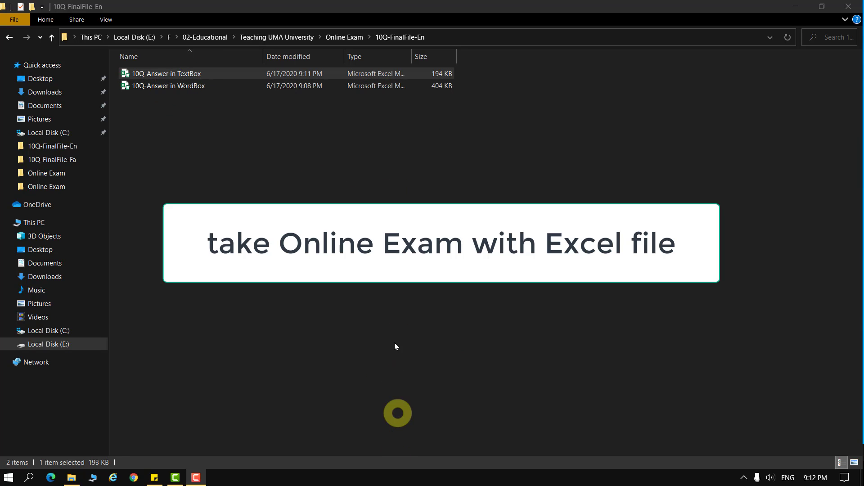
# Select the 10Q-Answer in TextBox exam workbook in the 10Q-FinalFile-En folder.
pyautogui.click(234, 111)
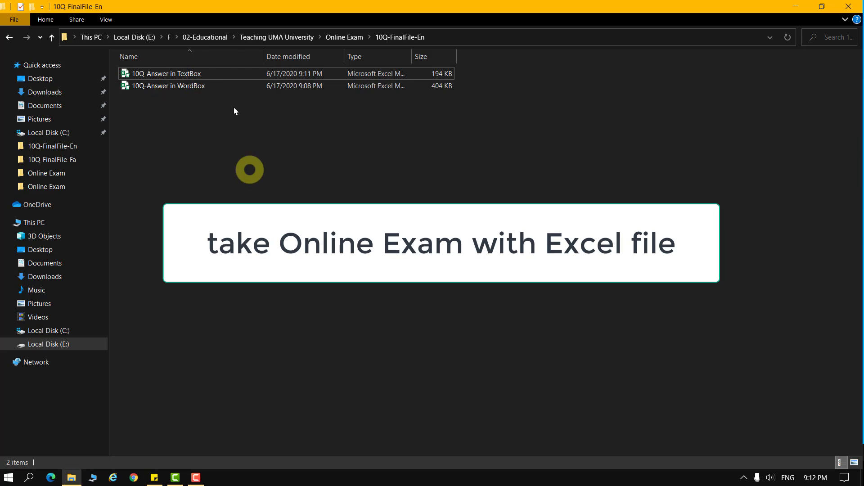
pyautogui.click(190, 75)
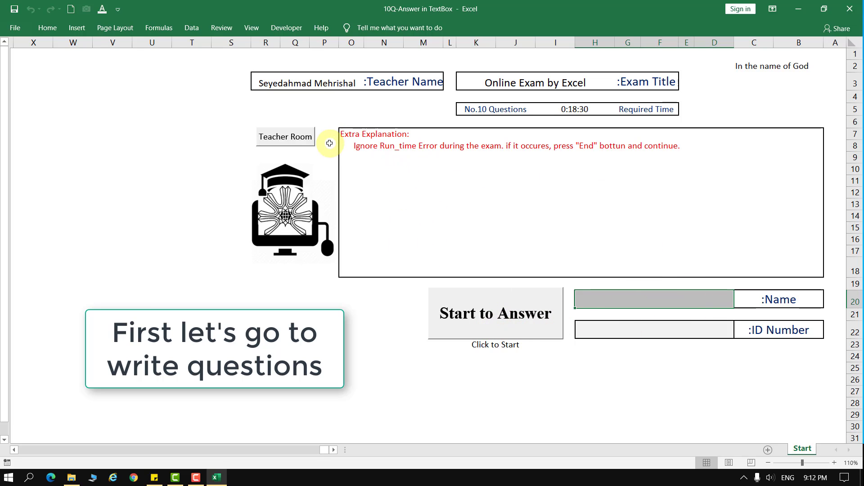
# Enter the Teacher Room through both Password Protected Macro prompts and select the password cell.
pyautogui.click(290, 139)
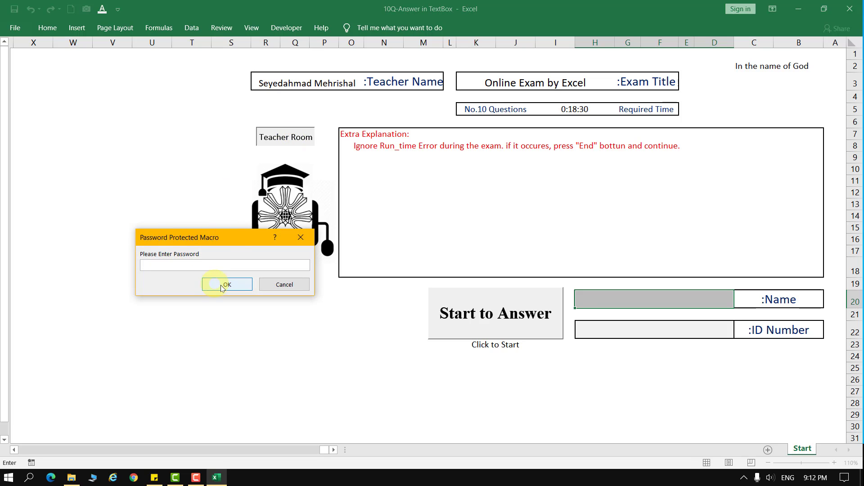
pyautogui.click(226, 283)
pyautogui.click(222, 283)
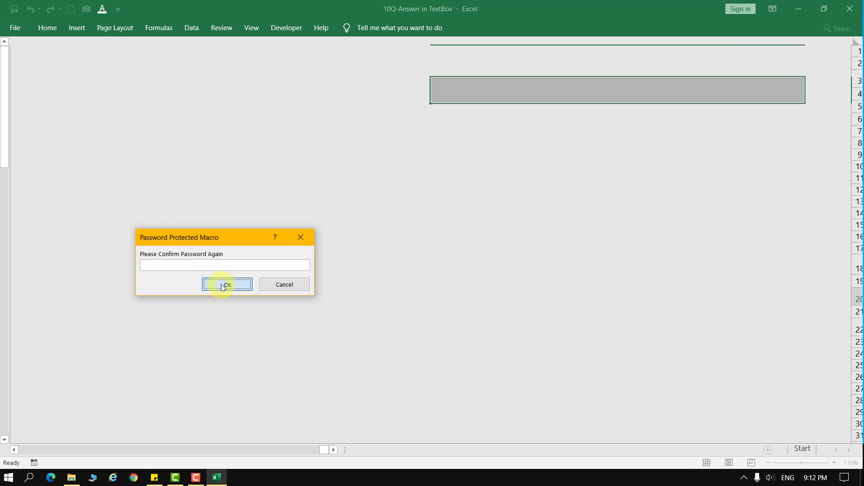
pyautogui.click(256, 231)
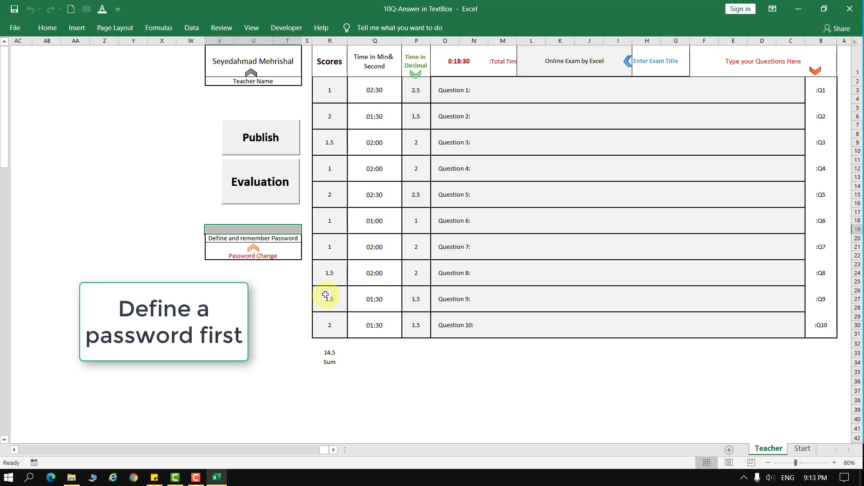
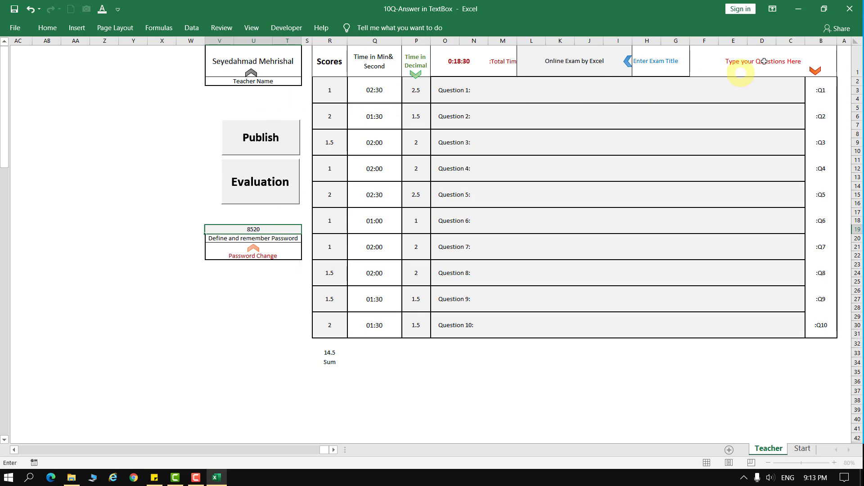
# Set the exam password and enter 'Type Question here' as Question 1's text.
pyautogui.click(594, 68)
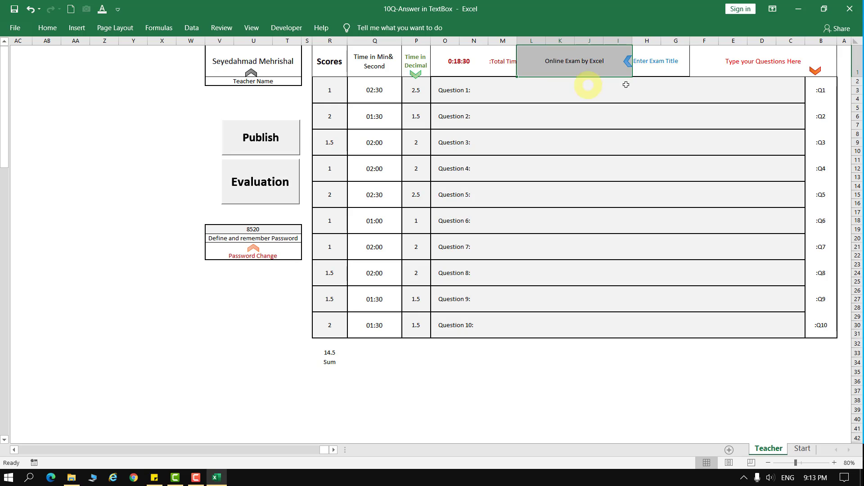
pyautogui.click(721, 85)
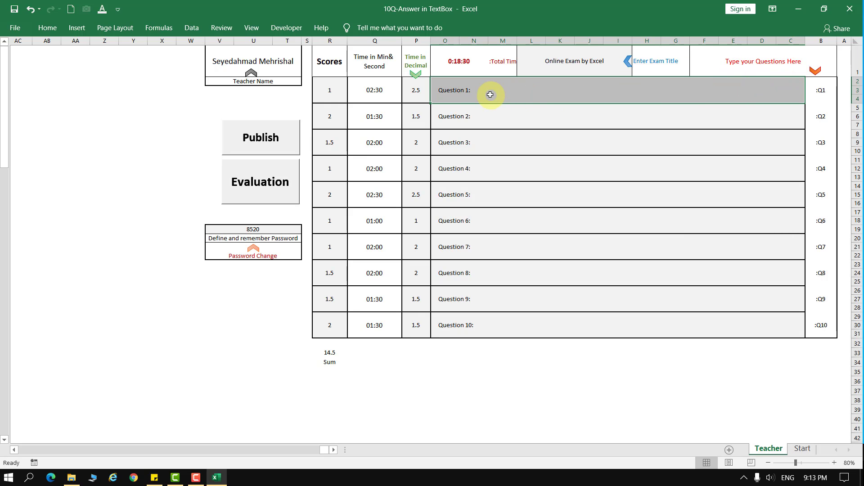
pyautogui.write('Type Question here')
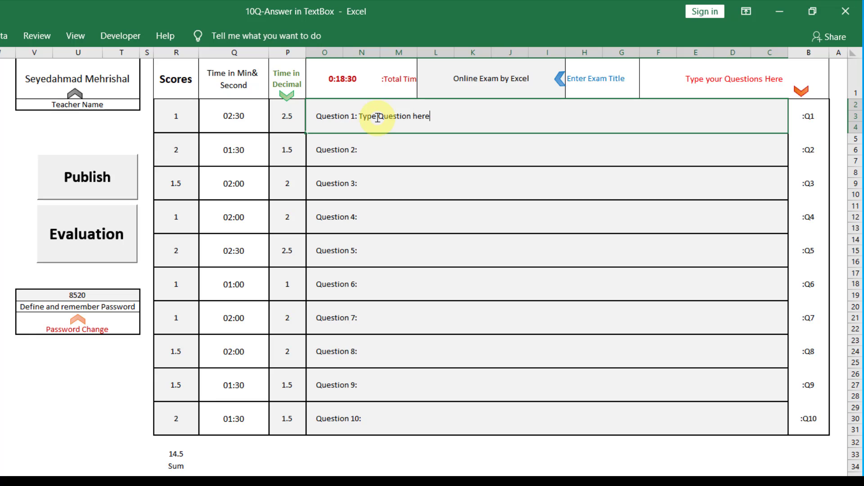
# Enter 'type here' as Question 2's text.
pyautogui.doubleClick(377, 147)
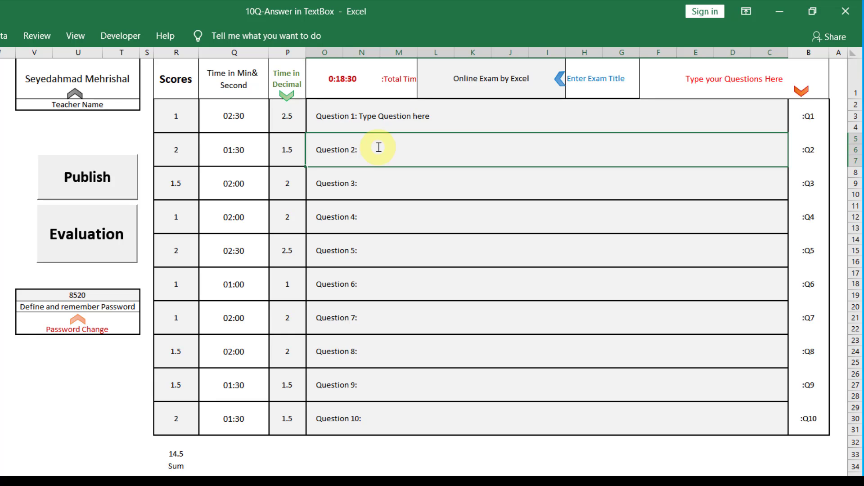
pyautogui.write('type here')
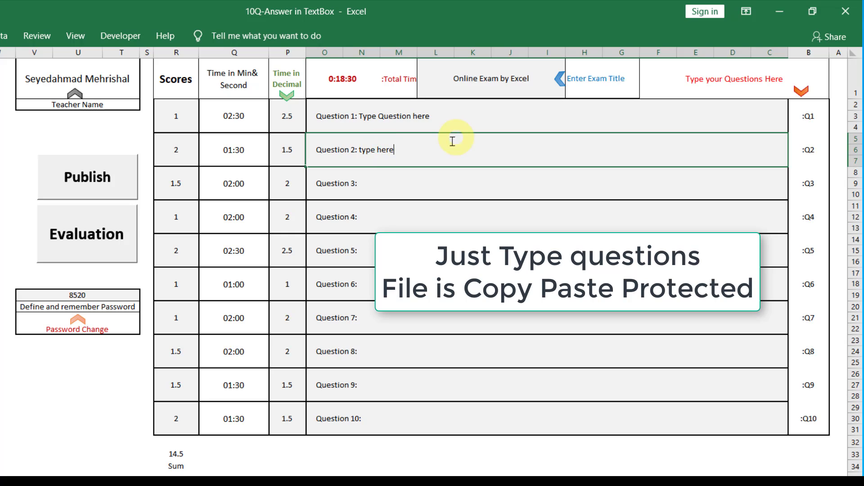
pyautogui.click(370, 184)
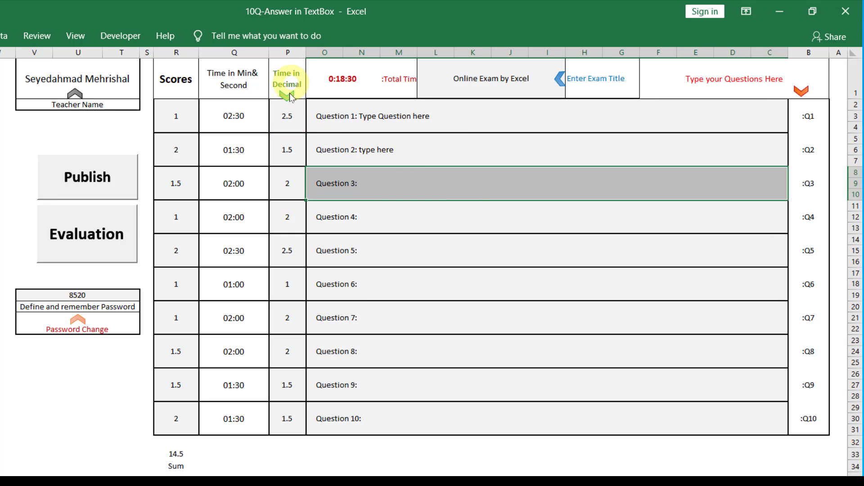
# Give Question 1 a time of 1.5 minutes and a score of 0.5.
pyautogui.click(292, 121)
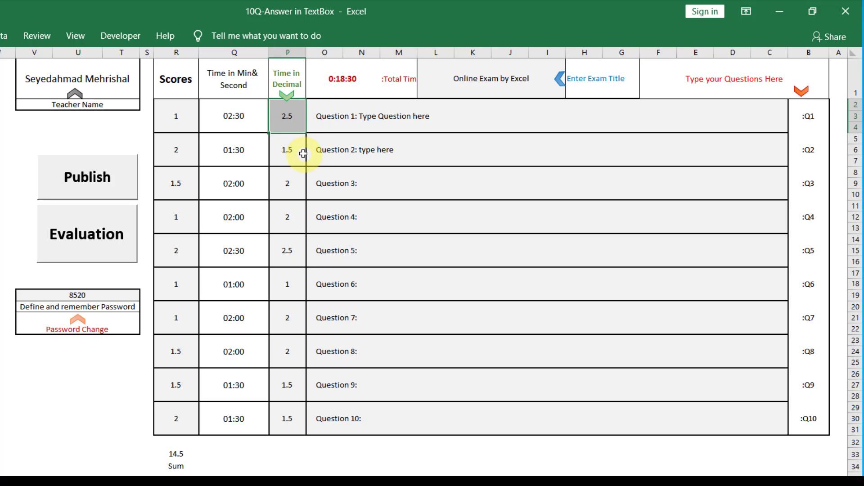
pyautogui.press('F2')
pyautogui.write('1.5')
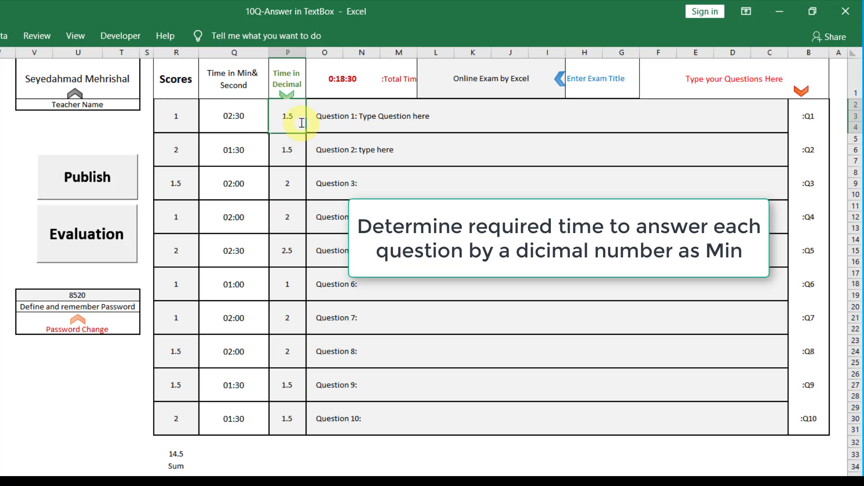
pyautogui.press('Return')
pyautogui.click(281, 125)
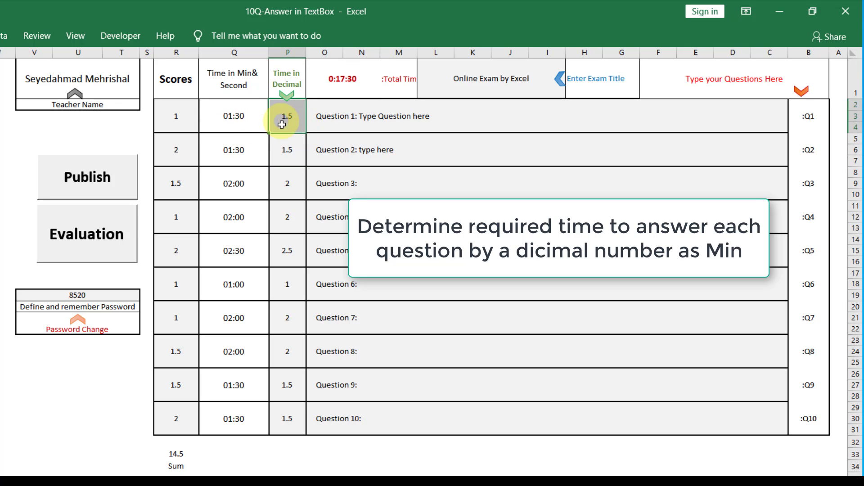
pyautogui.click(178, 116)
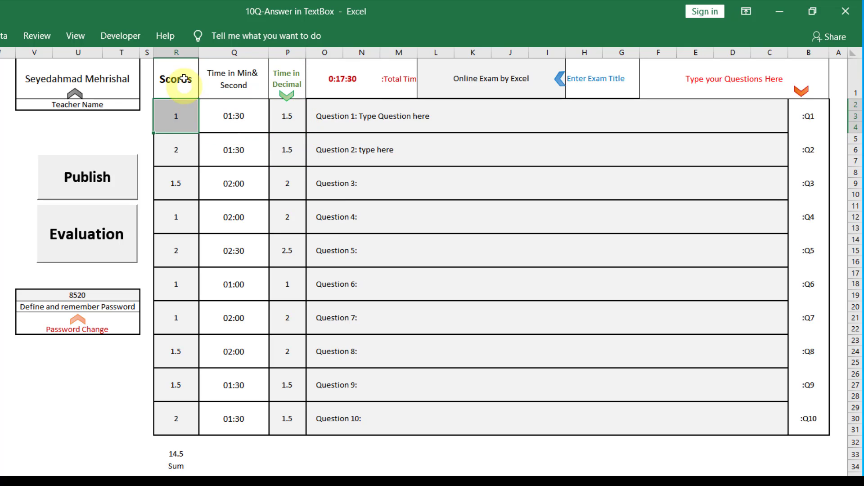
pyautogui.write('0.5')
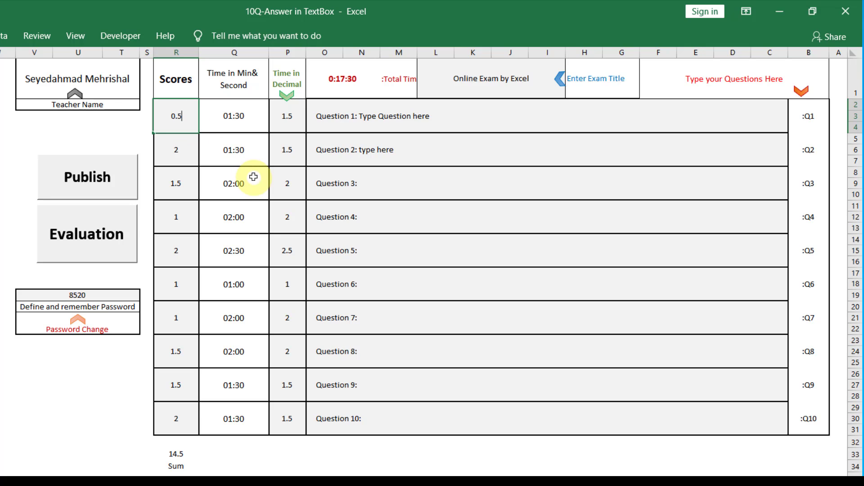
pyautogui.press('Return')
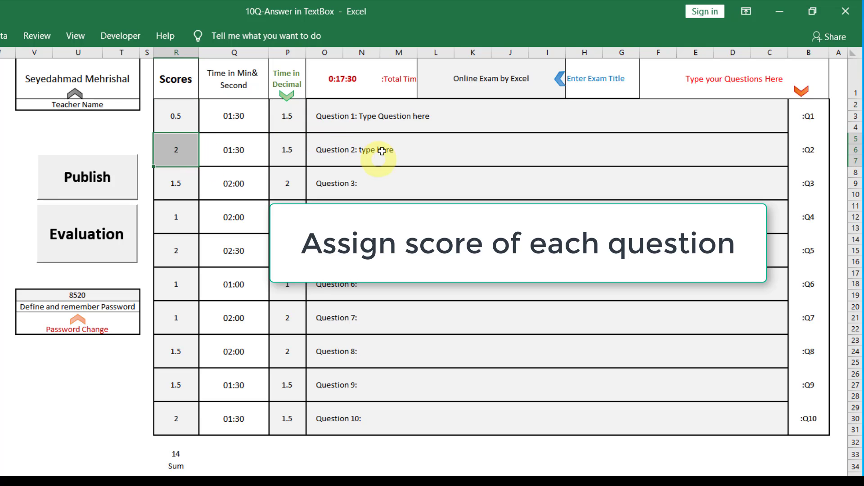
# Give Question 2 a time of 1 minute and a score of 1.
pyautogui.click(291, 153)
pyautogui.write('1')
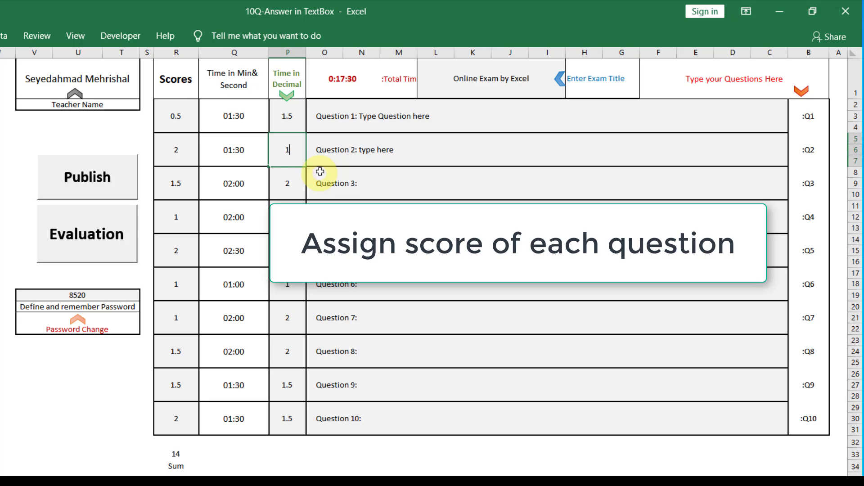
pyautogui.press('Return')
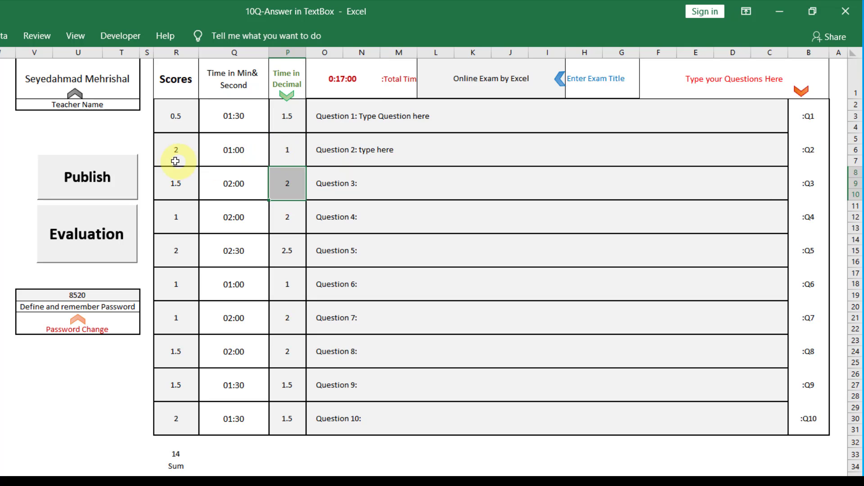
pyautogui.click(178, 156)
pyautogui.write('1')
pyautogui.press('Return')
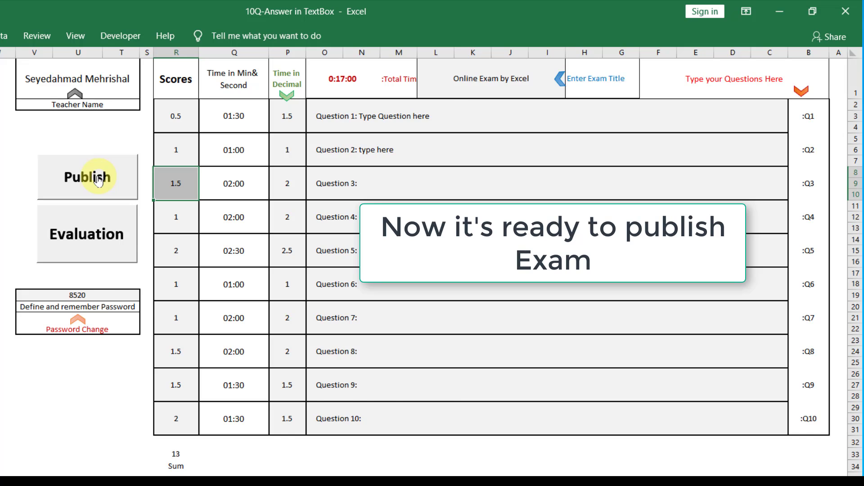
# Publish the exam to the Start sheet and enter 'Student full name' in the Name field.
pyautogui.click(98, 180)
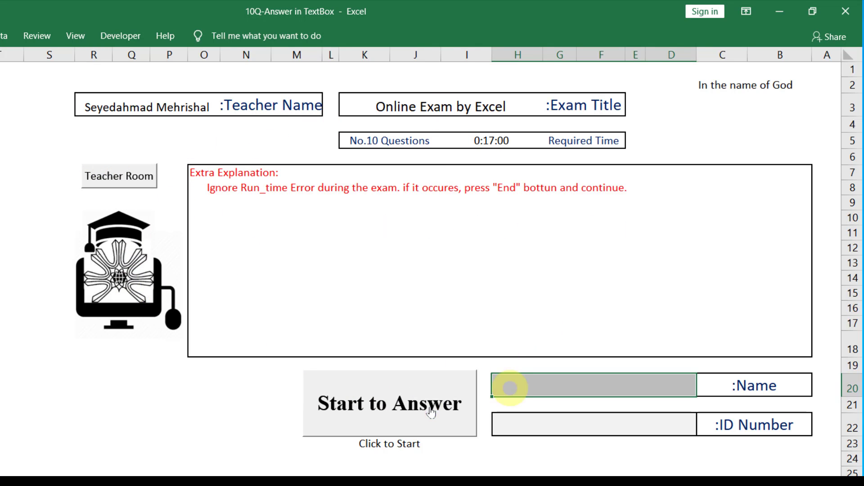
pyautogui.click(593, 386)
pyautogui.write('den')
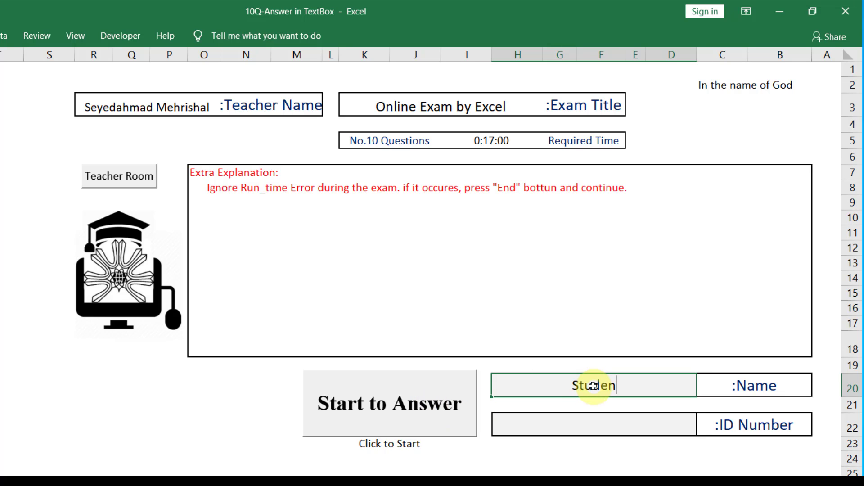
pyautogui.write('t fu')
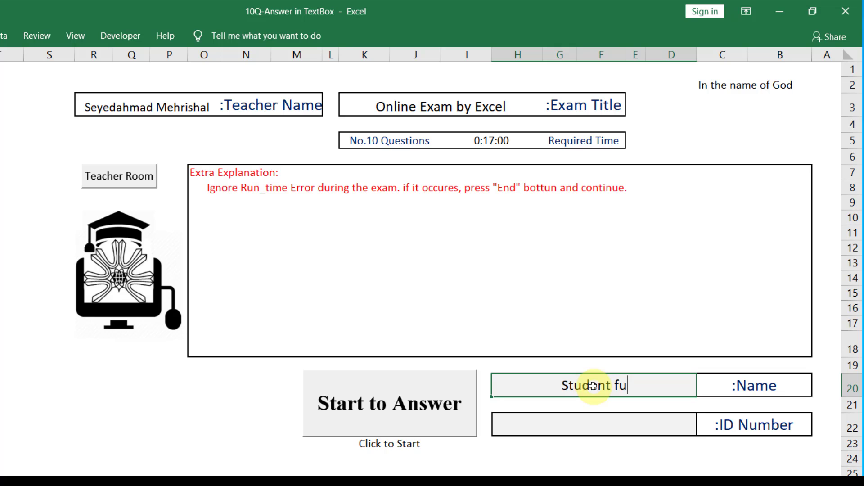
pyautogui.write('ll name')
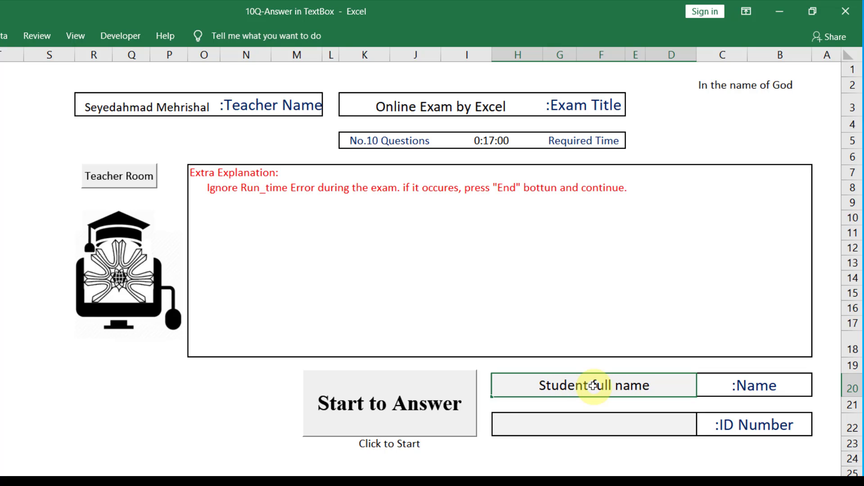
# Enter the student's ID number in the ID Number field.
pyautogui.click(608, 422)
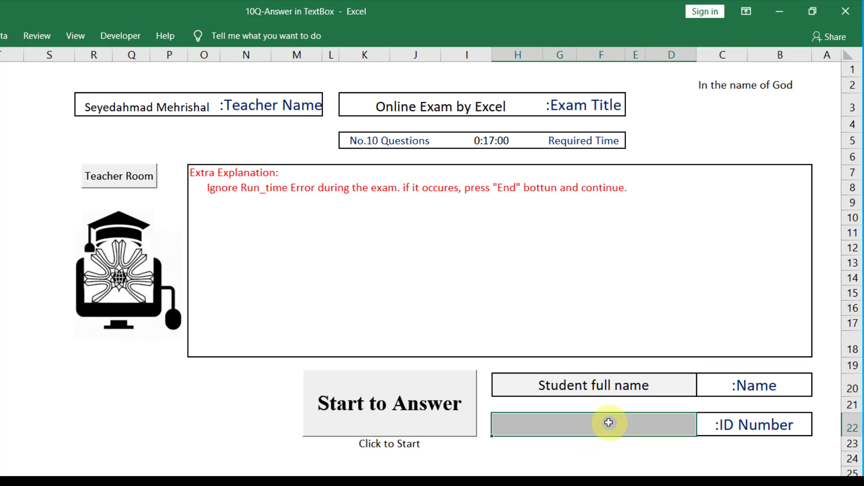
pyautogui.click(609, 422)
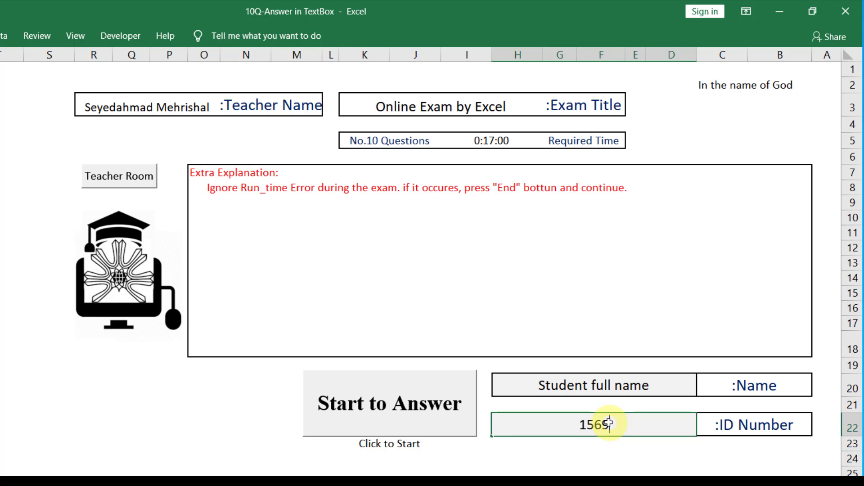
pyautogui.write('8433142')
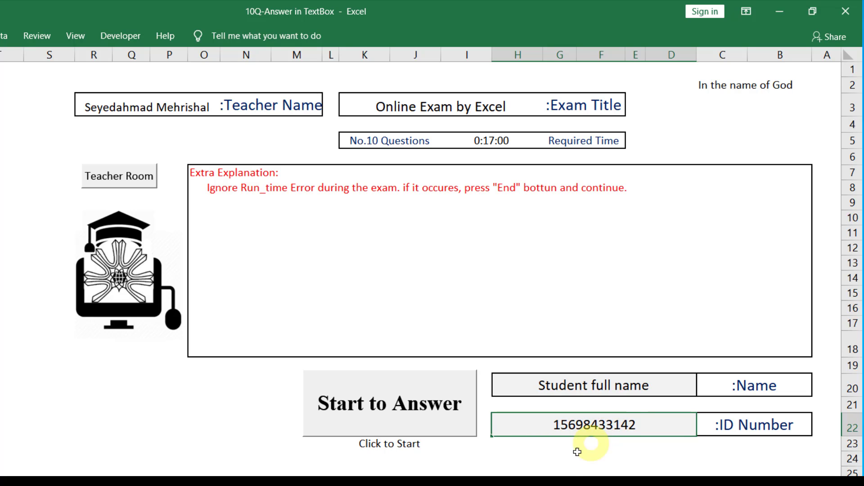
pyautogui.press('Return')
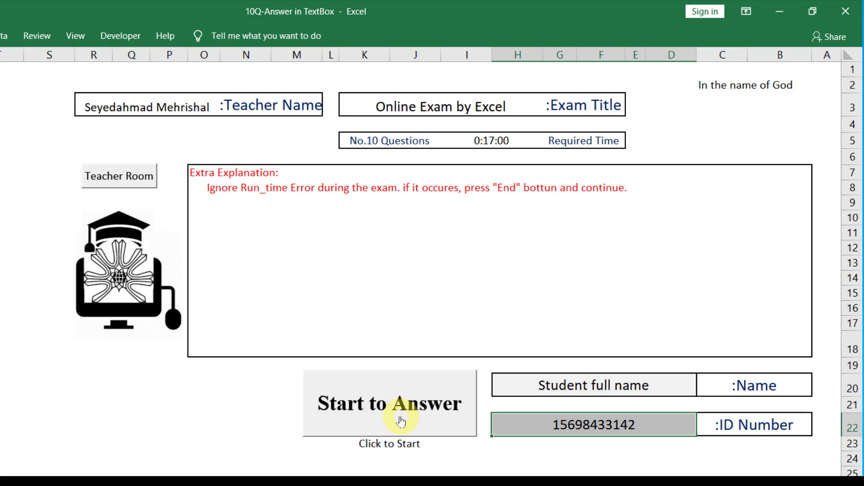
# Start the exam and answer Question 1 with 'read the question and type the answer here' and 'this is a text Box'.
pyautogui.click(389, 411)
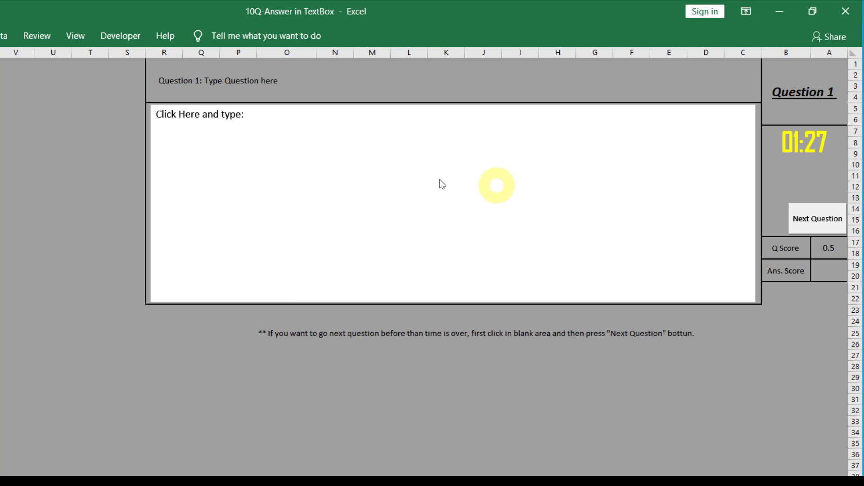
pyautogui.click(287, 141)
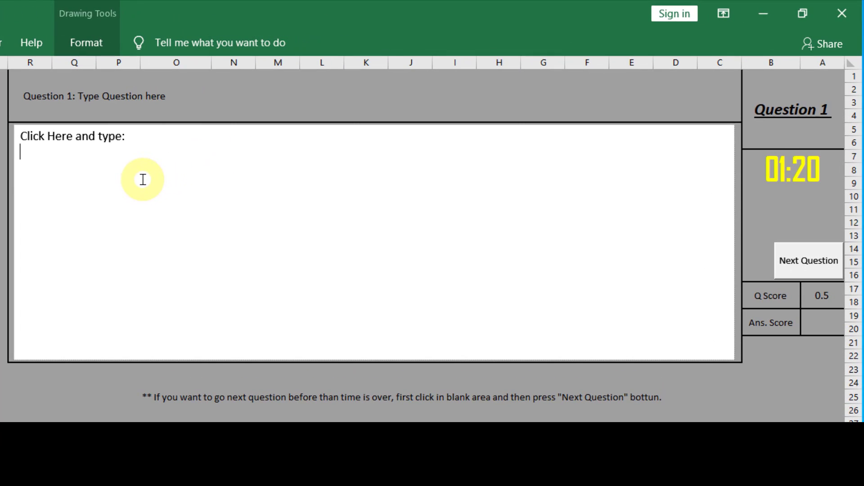
pyautogui.write('re')
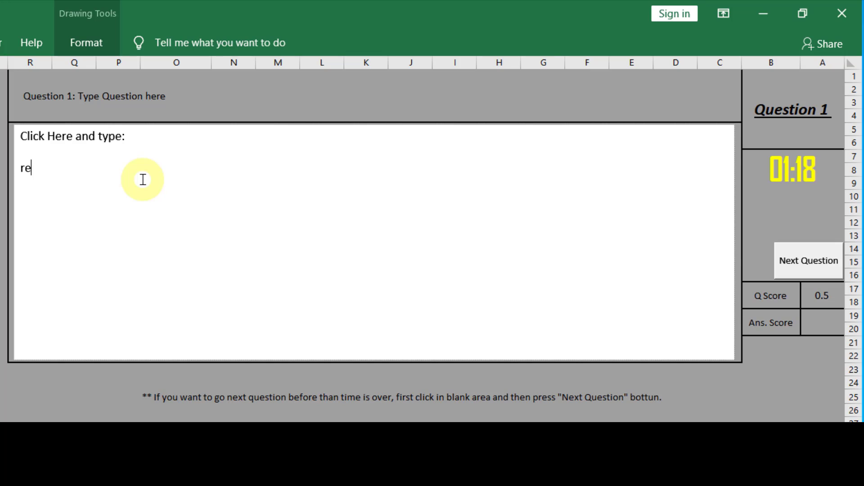
pyautogui.write('t')
pyautogui.write('question ')
pyautogui.write('and type t')
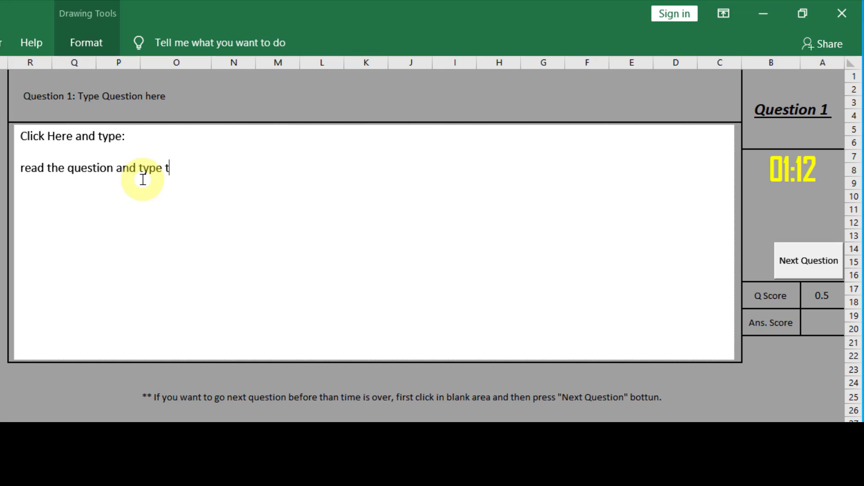
pyautogui.write('answer')
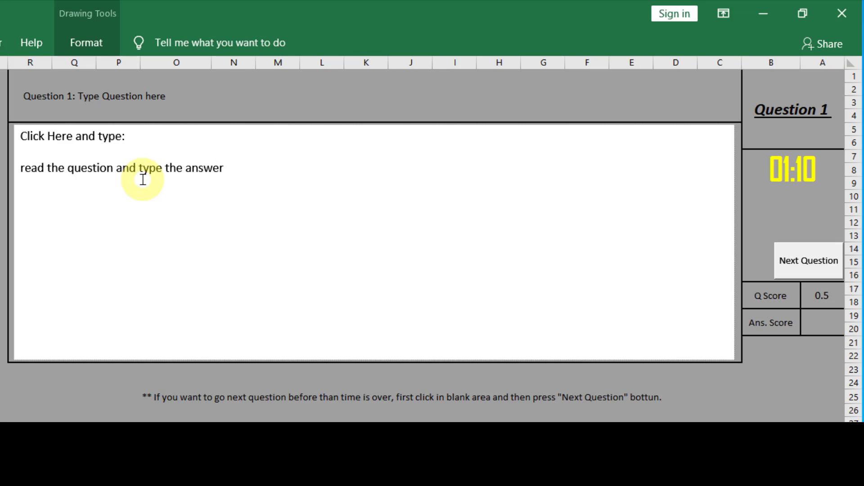
pyautogui.write('here')
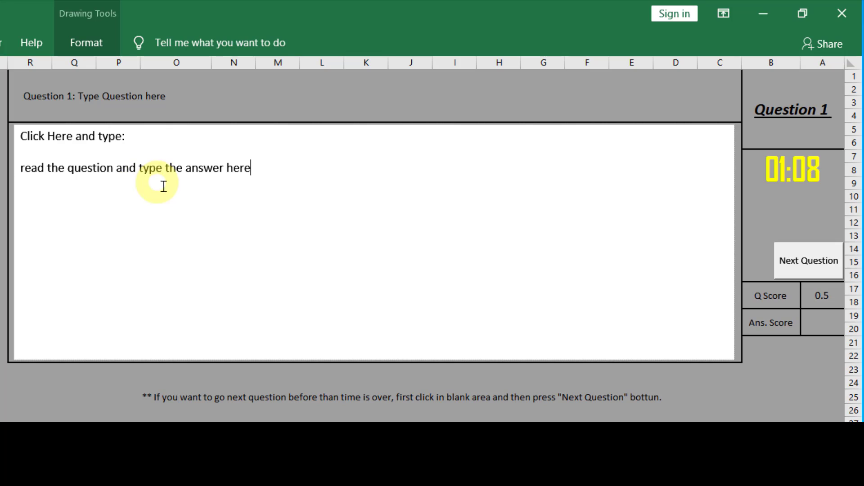
pyautogui.press('Return')
pyautogui.write('this is a')
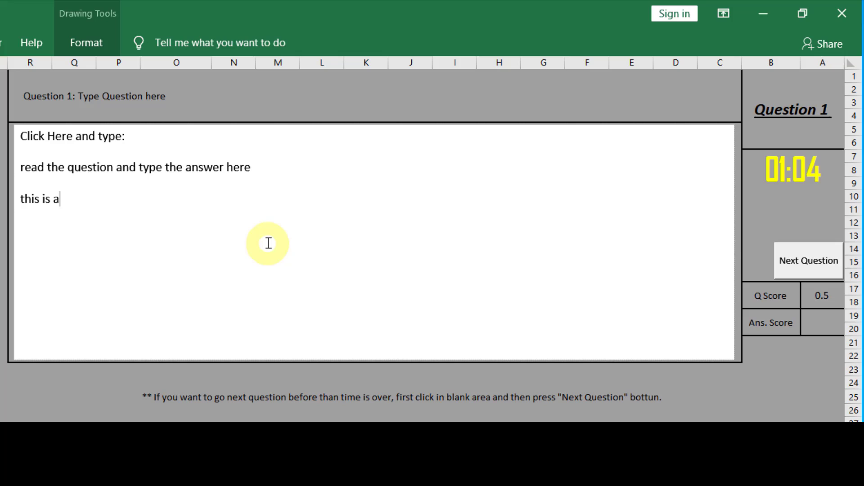
pyautogui.write('text')
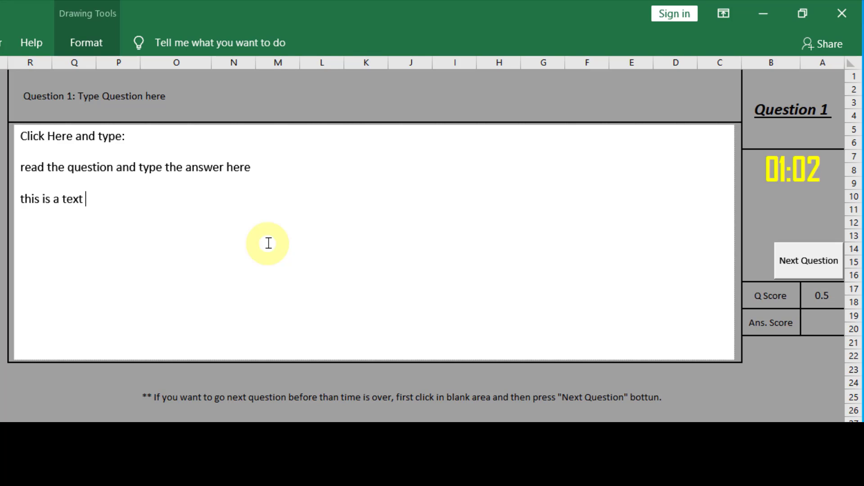
pyautogui.write('x')
pyautogui.press('Return')
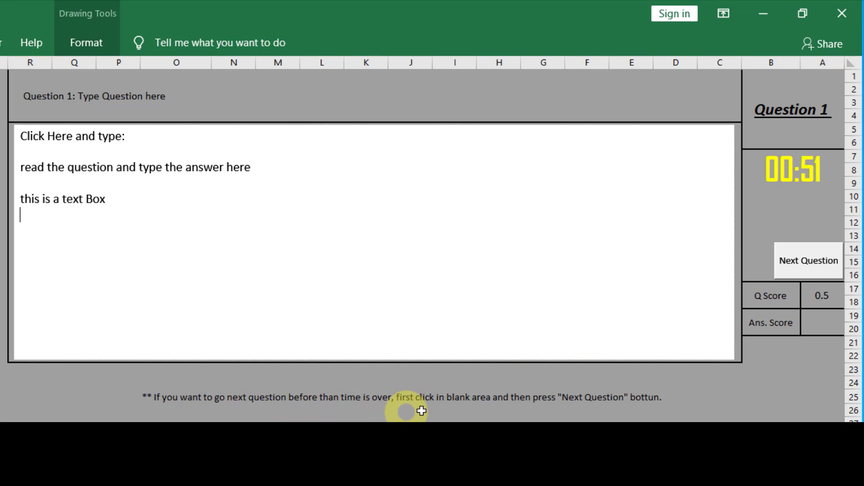
# Leave the answer box and advance to Question 2.
pyautogui.click(761, 402)
pyautogui.click(805, 251)
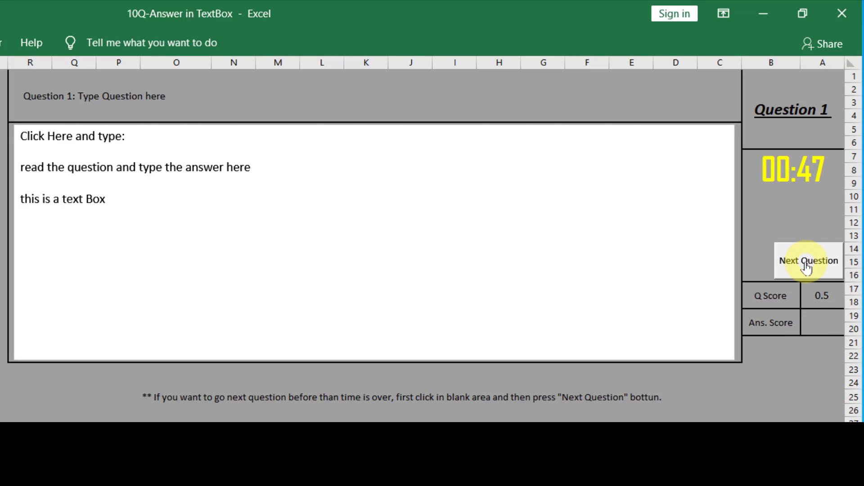
pyautogui.click(791, 153)
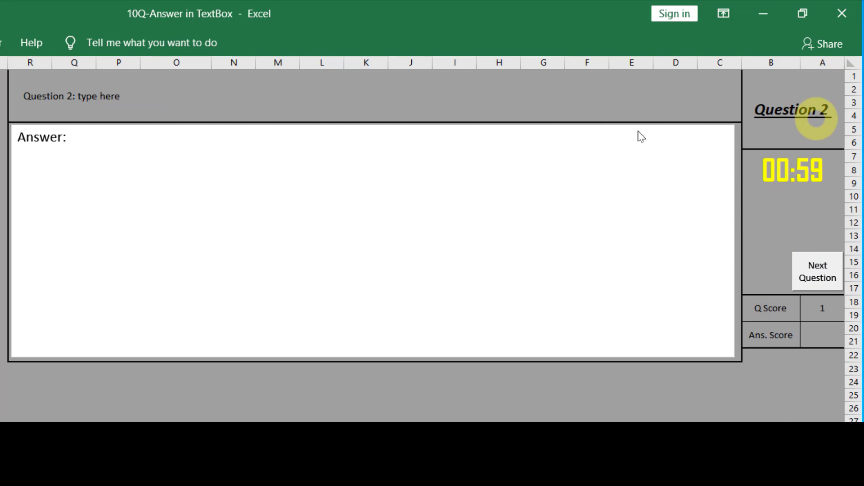
# Answer Question 2 with 'Just type the answers' and 'file is copy paste protected', then switch to Chrome.
pyautogui.click(92, 139)
pyautogui.write('Ju')
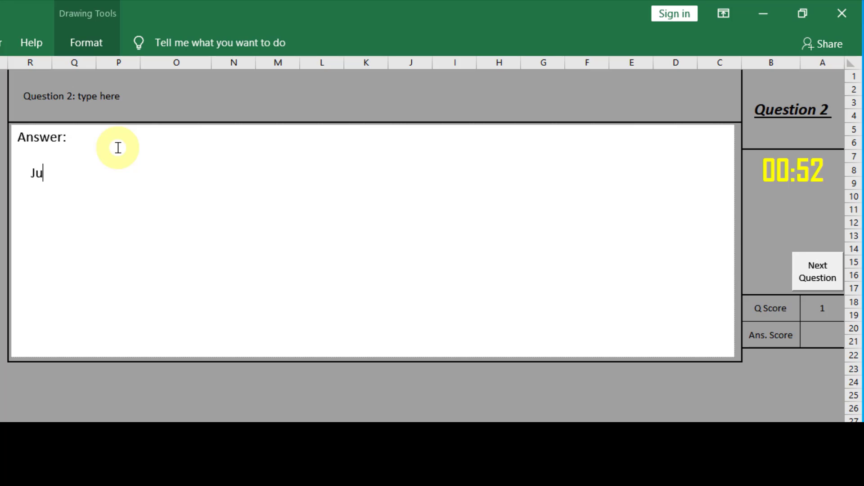
pyautogui.write('st type')
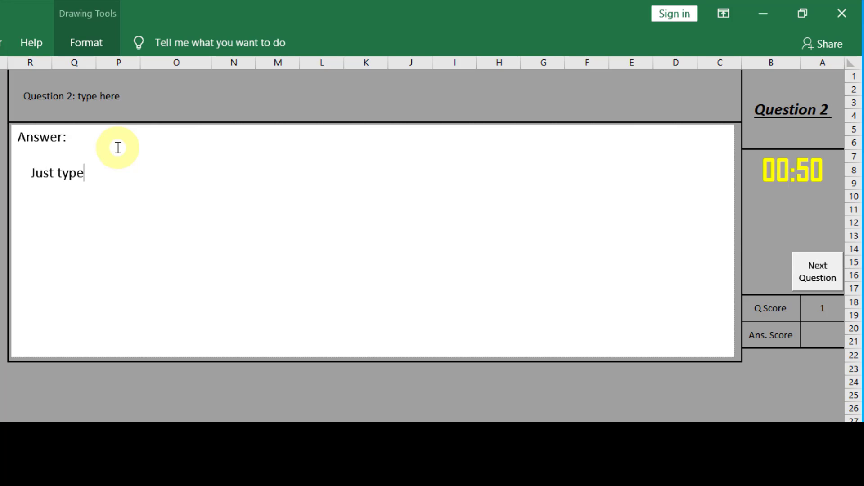
pyautogui.write('he answer')
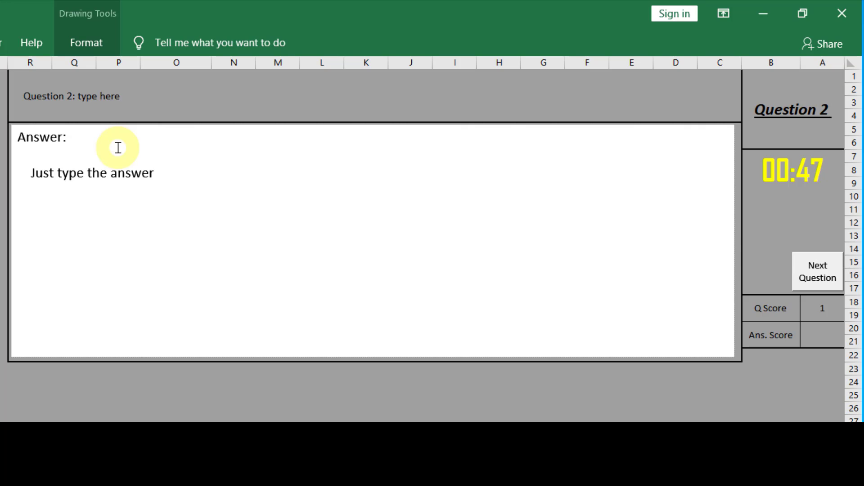
pyautogui.write('file is c')
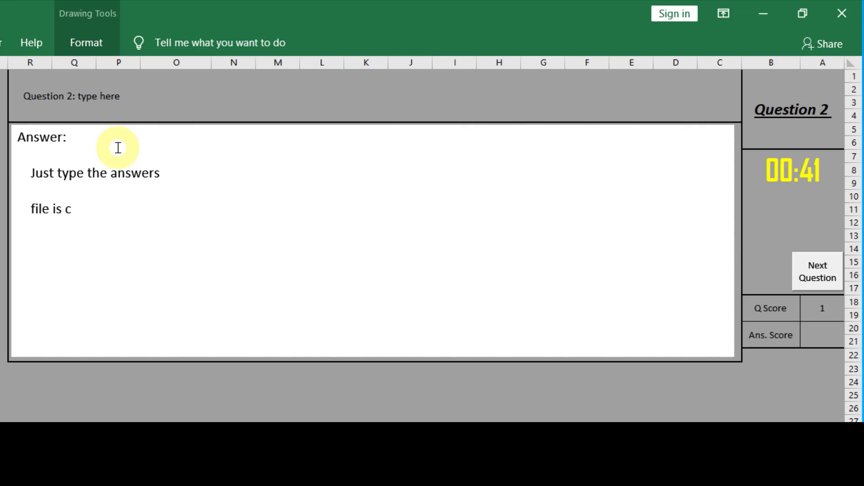
pyautogui.write(' opy')
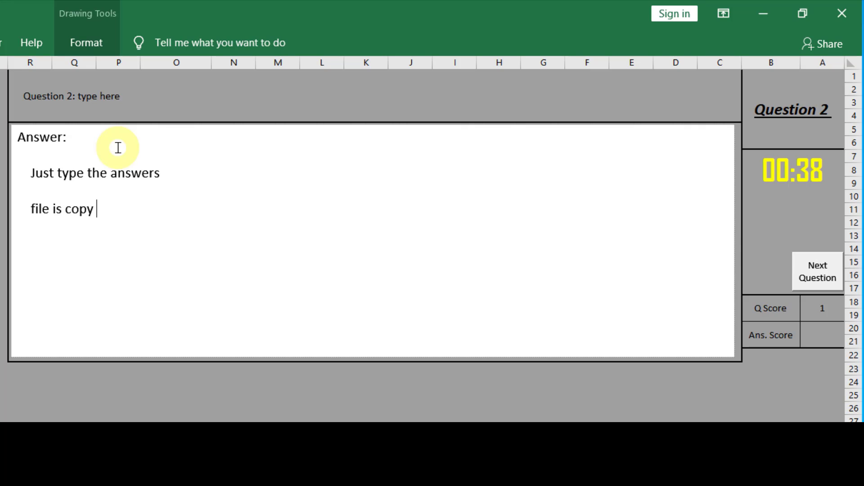
pyautogui.write('aste protected')
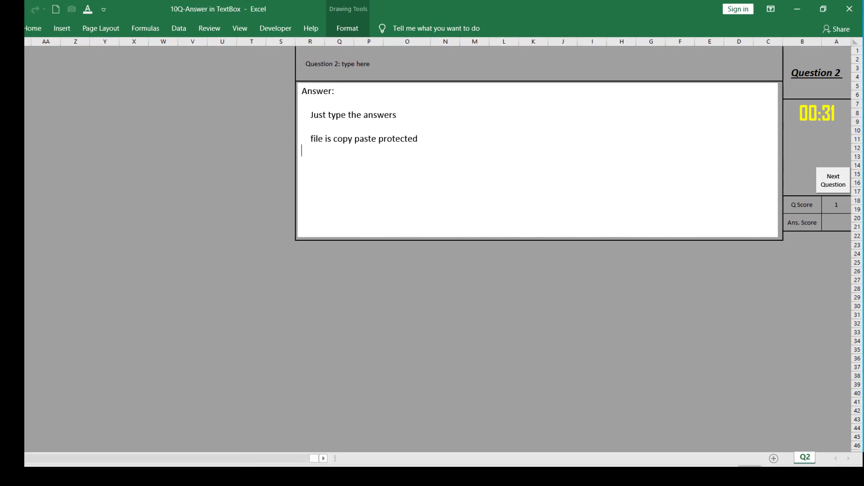
pyautogui.click(134, 478)
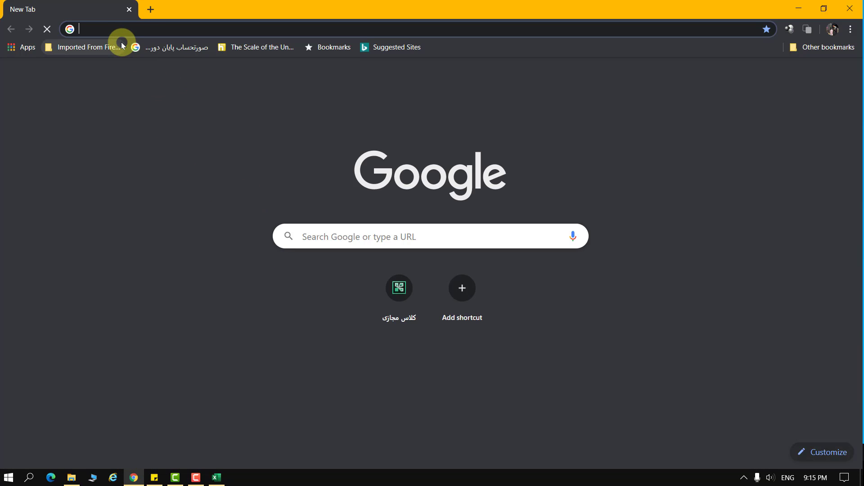
# Search Google for 'copy a value by VBA excel' and copy the query text.
pyautogui.write('copy')
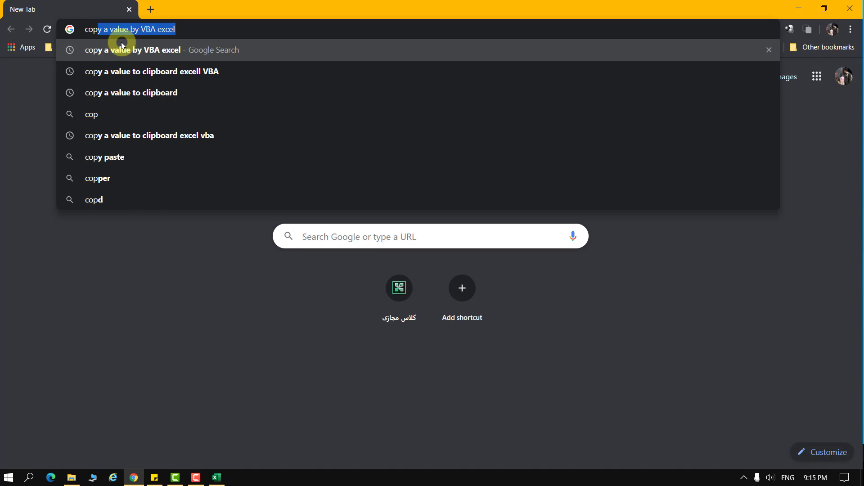
pyautogui.click(121, 45)
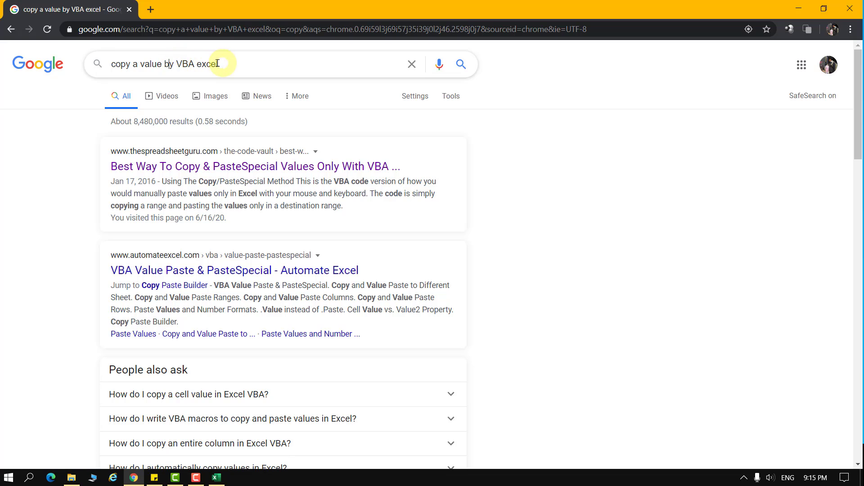
pyautogui.moveTo(218, 63); pyautogui.dragTo(126, 65)
pyautogui.rightClick(136, 66)
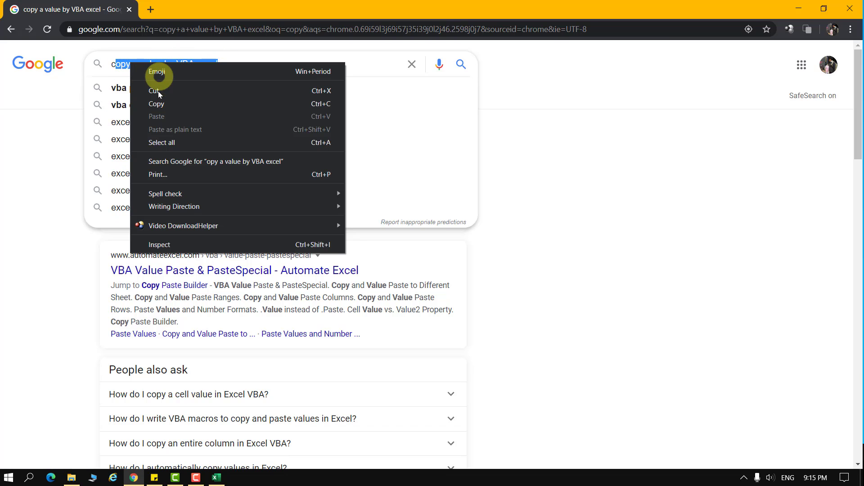
pyautogui.click(158, 102)
# Back in Excel, copy the word 'protected' from the answer and try pasting it below.
pyautogui.click(789, 3)
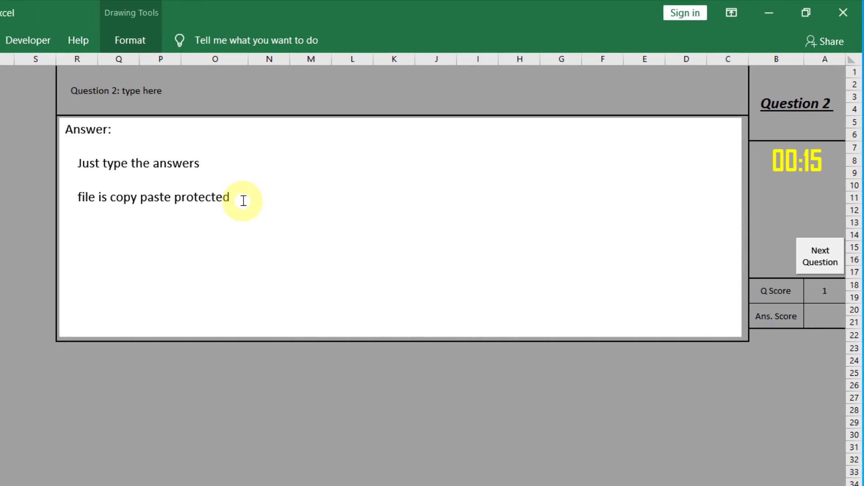
pyautogui.rightClick(211, 210)
pyautogui.click(174, 260)
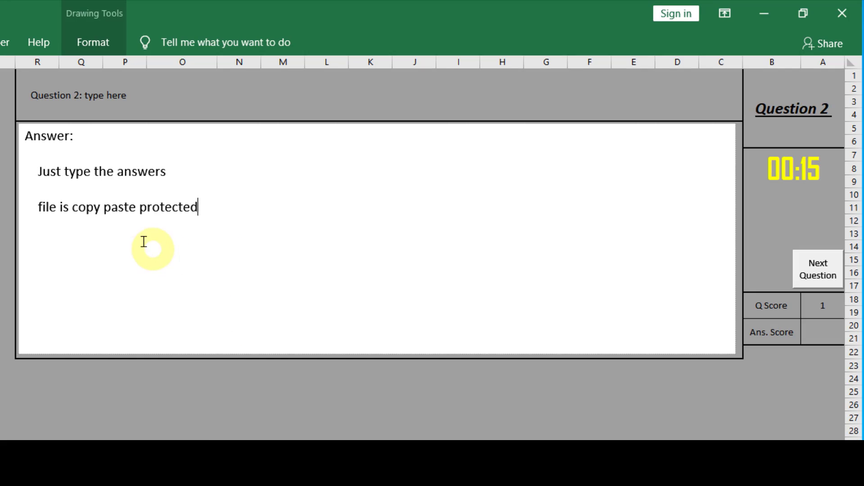
pyautogui.doubleClick(405, 135)
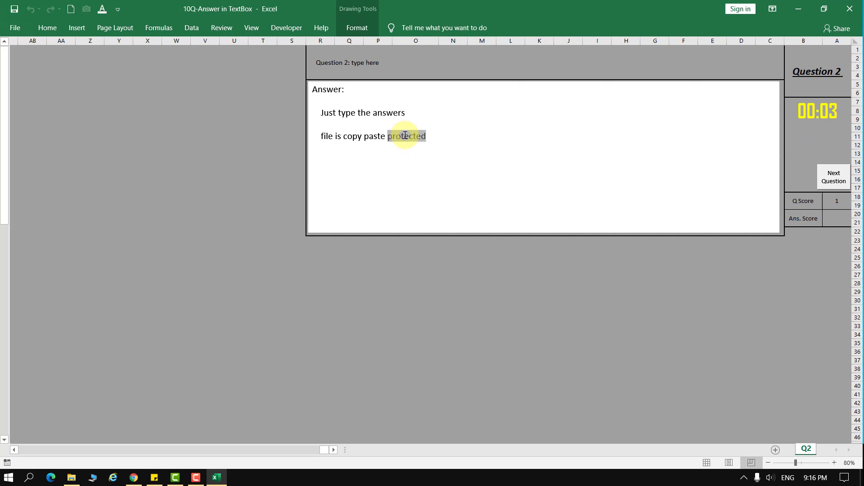
pyautogui.rightClick(404, 135)
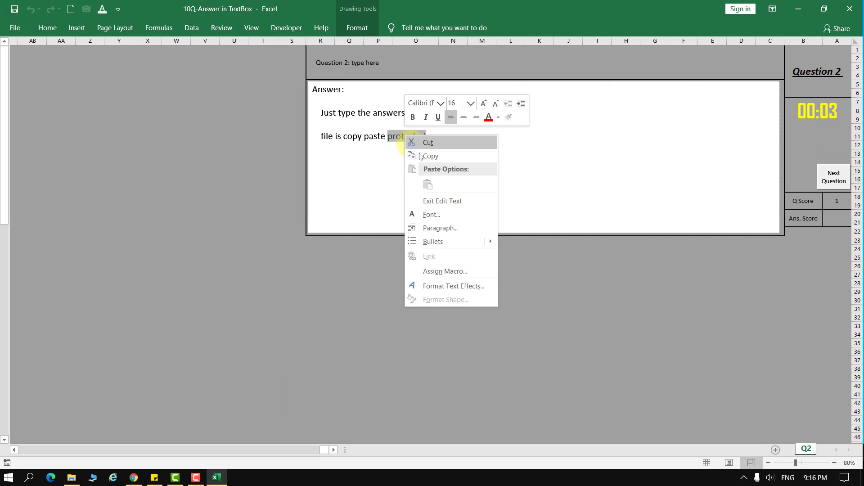
pyautogui.click(421, 155)
pyautogui.click(346, 155)
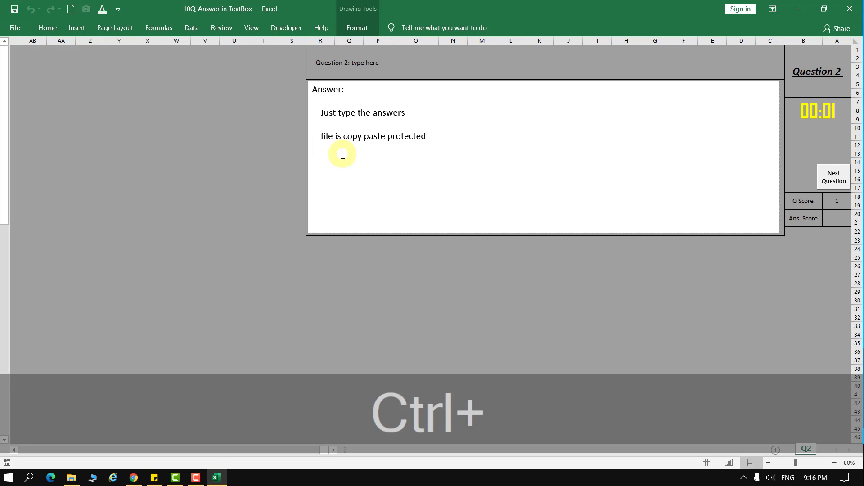
pyautogui.hotkey('ctrl', 'v')
# Dismiss the copy-blocked error and answer Question 3 with 'Just type answers'.
pyautogui.click(434, 270)
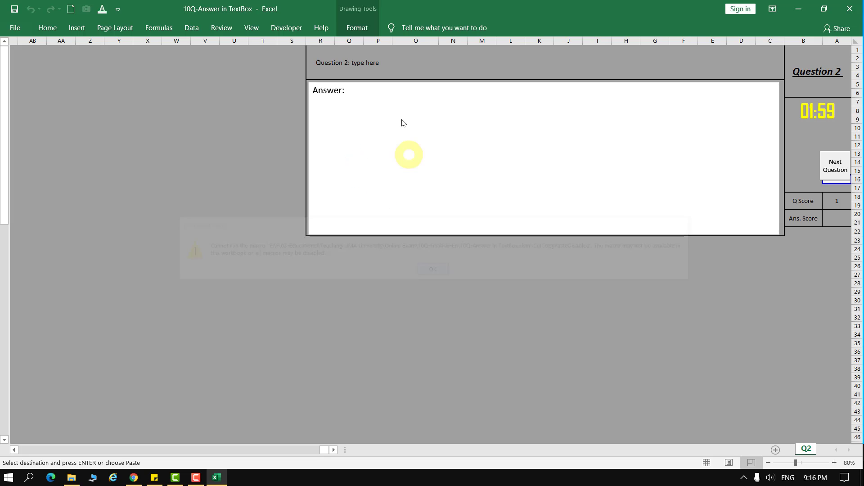
pyautogui.click(377, 141)
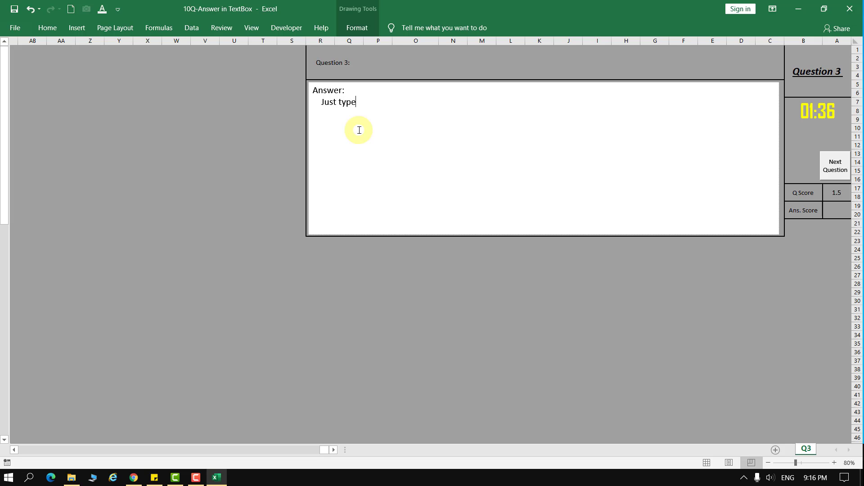
pyautogui.write('answ')
pyautogui.write('ers')
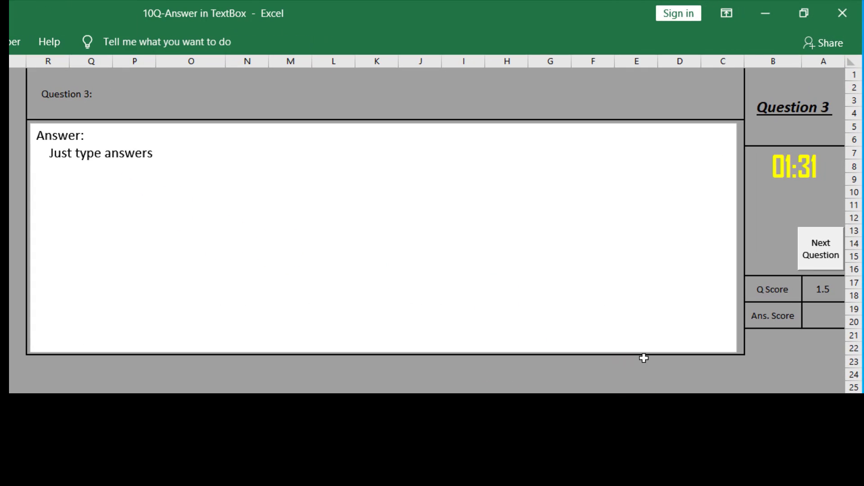
# On Question 4, answer that answers save automatically and the question disappears when time is over.
pyautogui.click(813, 252)
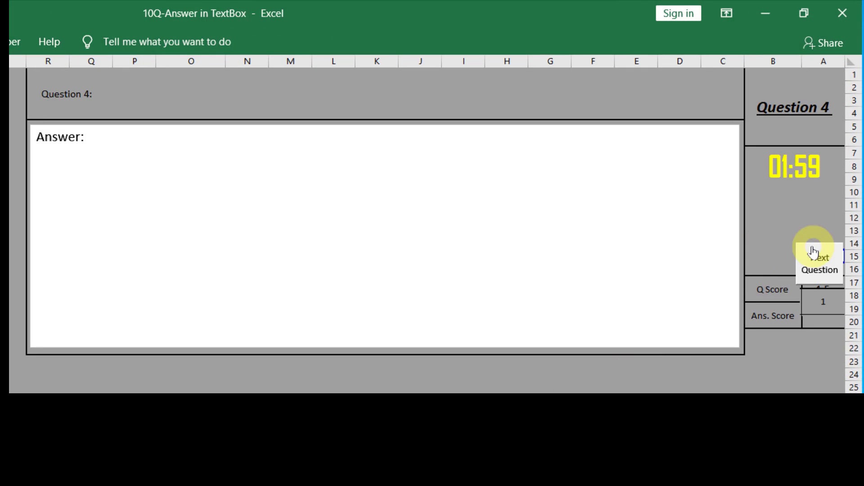
pyautogui.click(185, 175)
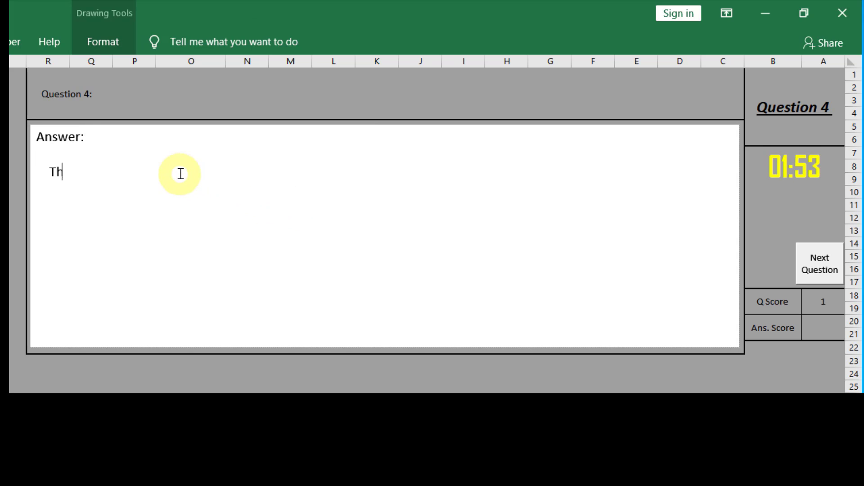
pyautogui.write('e')
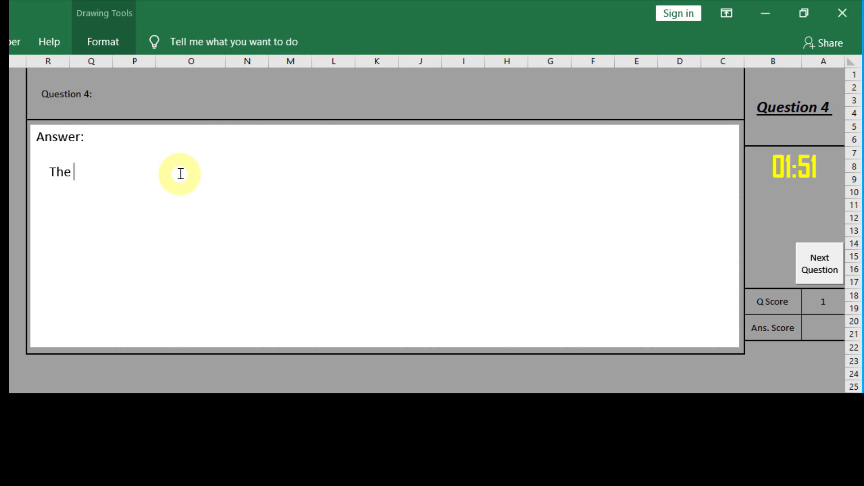
pyautogui.write('answers will be sa')
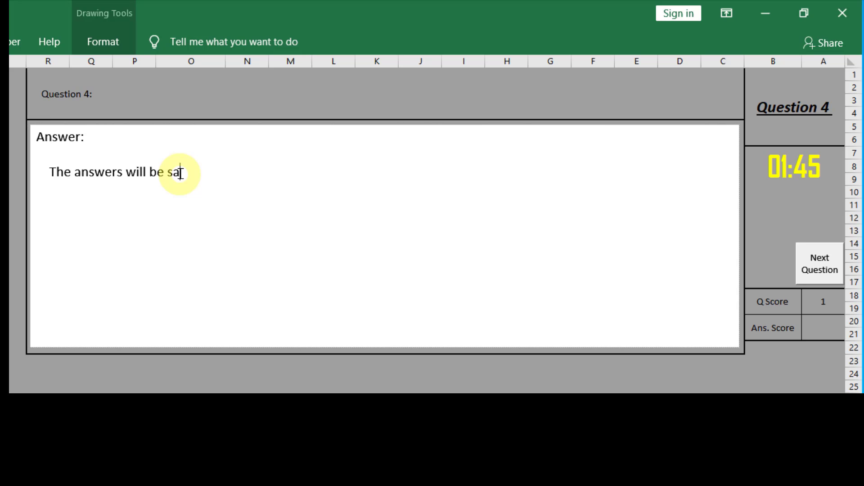
pyautogui.write('ved')
pyautogui.write('uto')
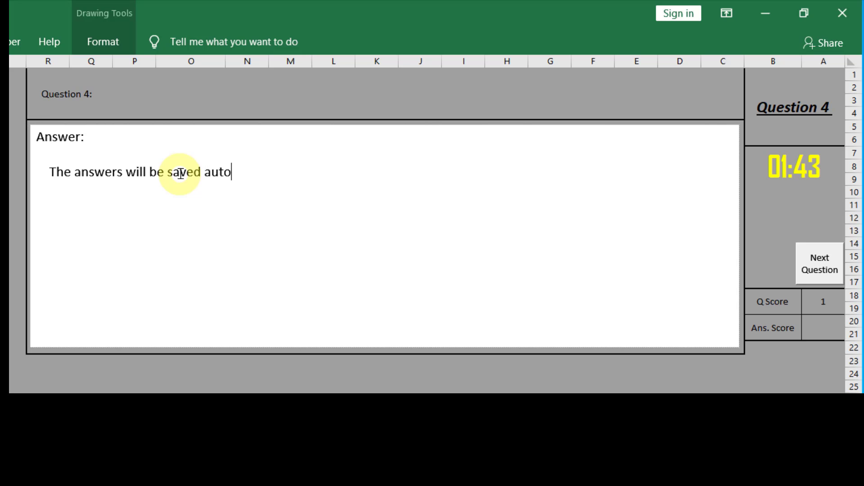
pyautogui.write('tic')
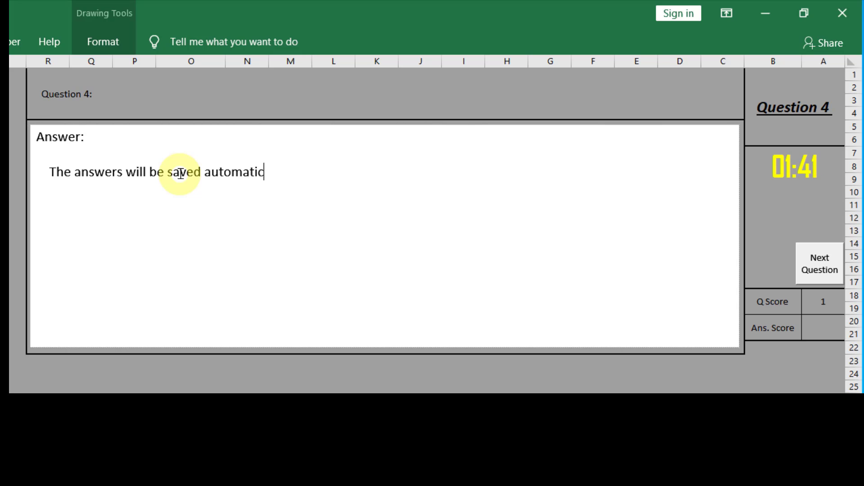
pyautogui.write('ally')
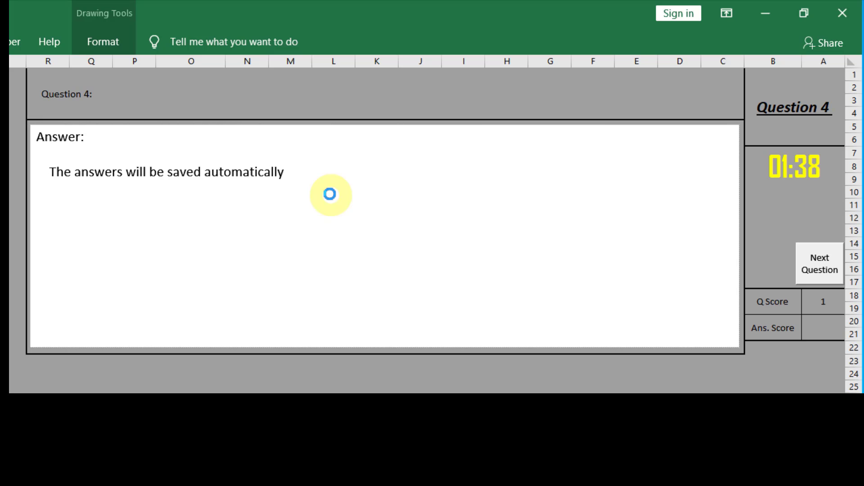
pyautogui.write(' after each question apear')
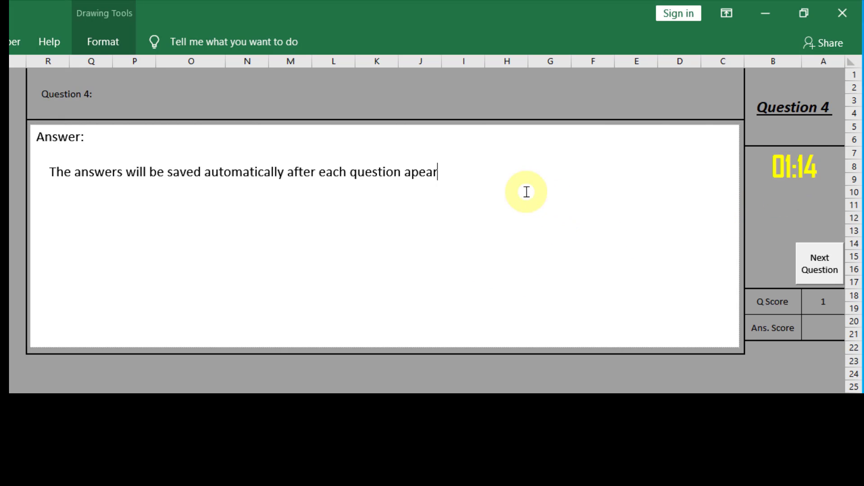
pyautogui.click(509, 205)
pyautogui.press('Return')
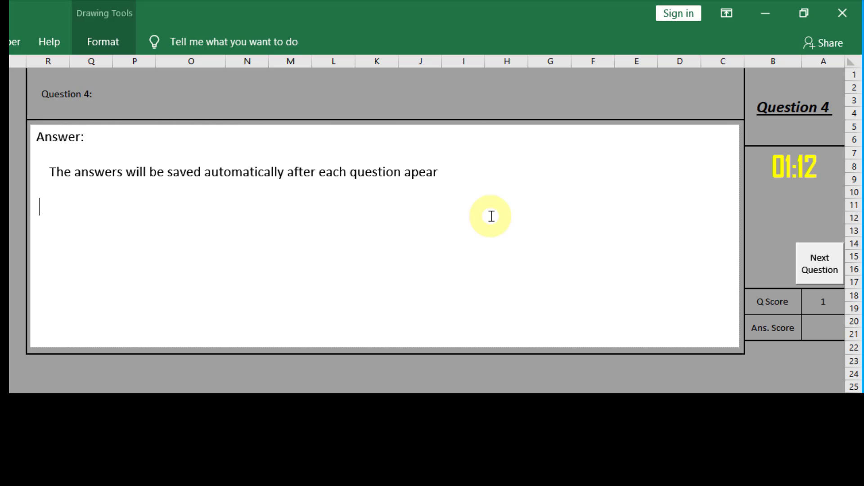
pyautogui.write('the que')
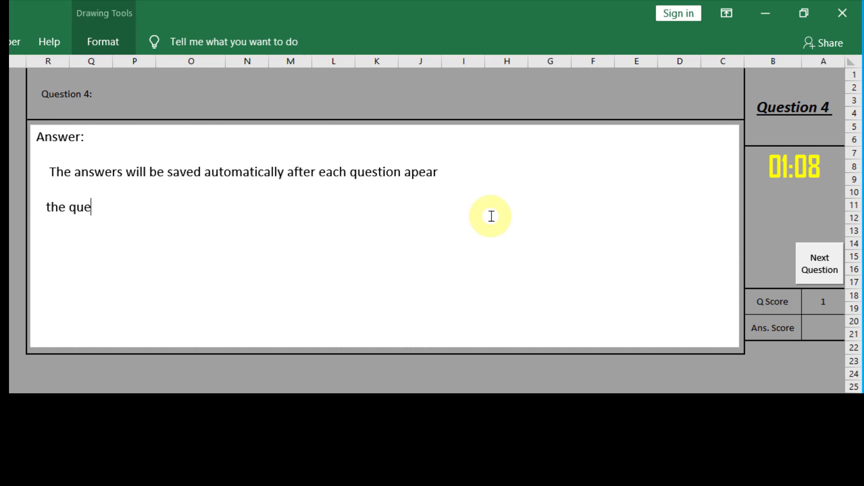
pyautogui.write('stion will disappear when tine is over')
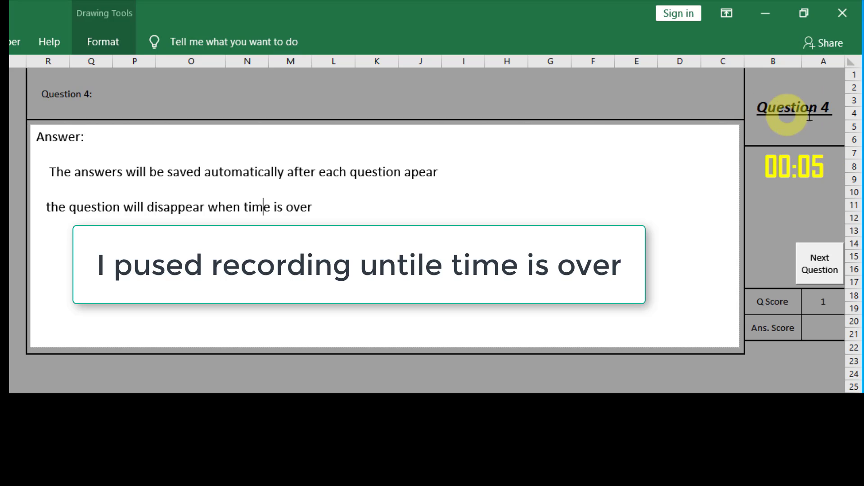
# Add another line of filler text to the Question 4 answer.
pyautogui.click(835, 108)
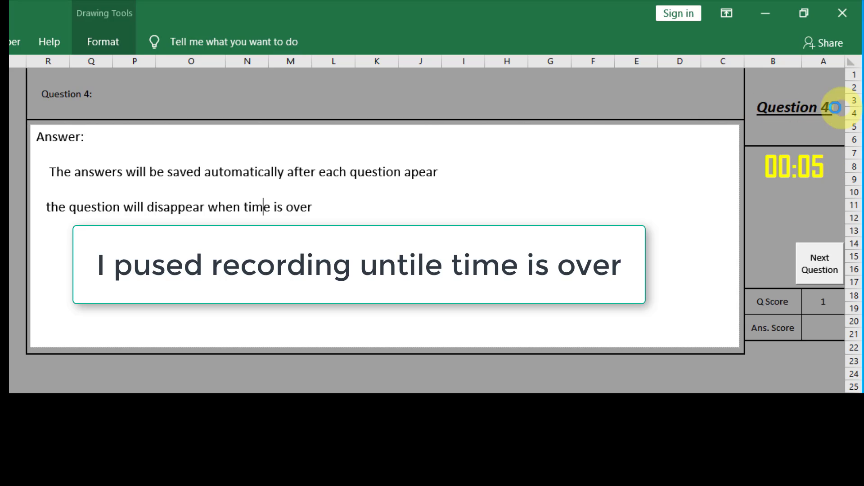
pyautogui.click(340, 226)
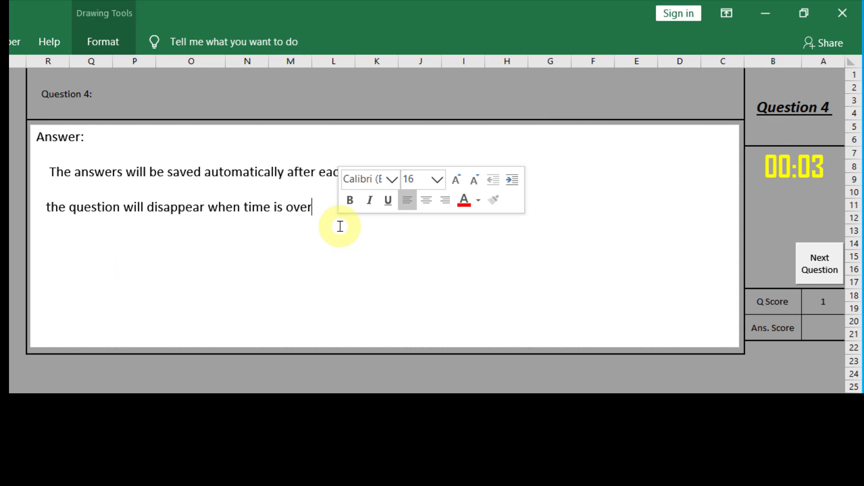
pyautogui.press('Return')
pyautogui.write('jbasolvaklnn')
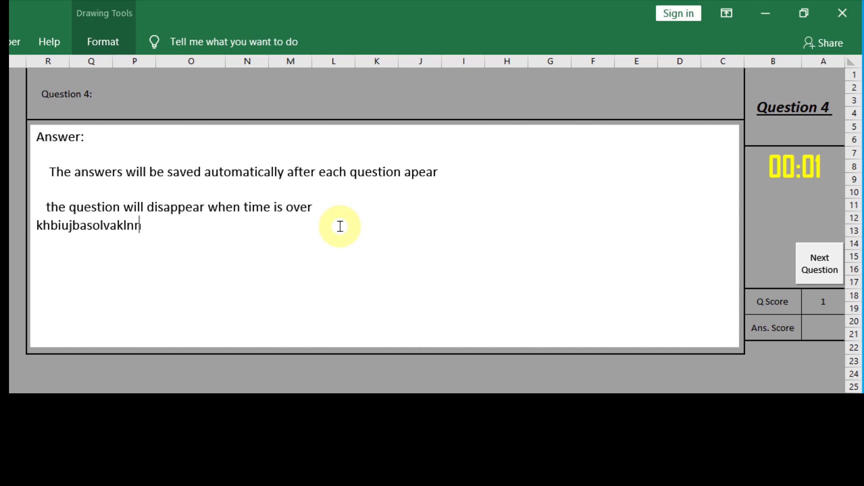
pyautogui.write('lflv')
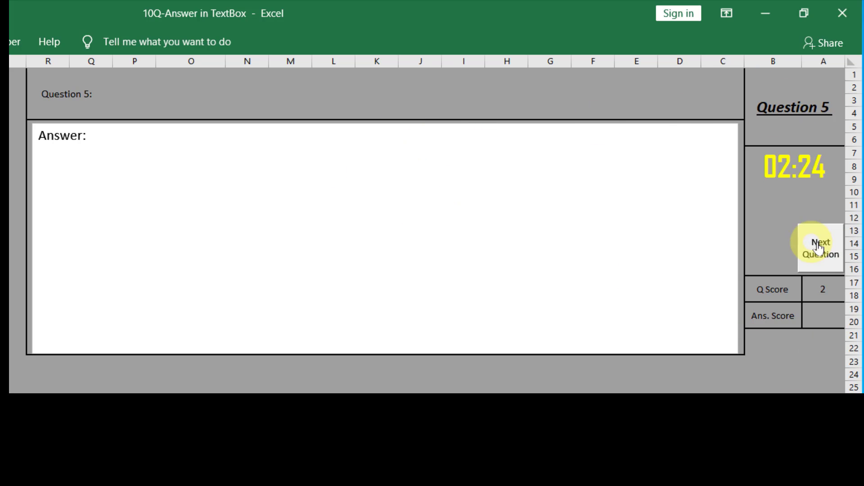
# Skip Question 5 and type 'Go t' as the Question 6 answer.
pyautogui.click(809, 253)
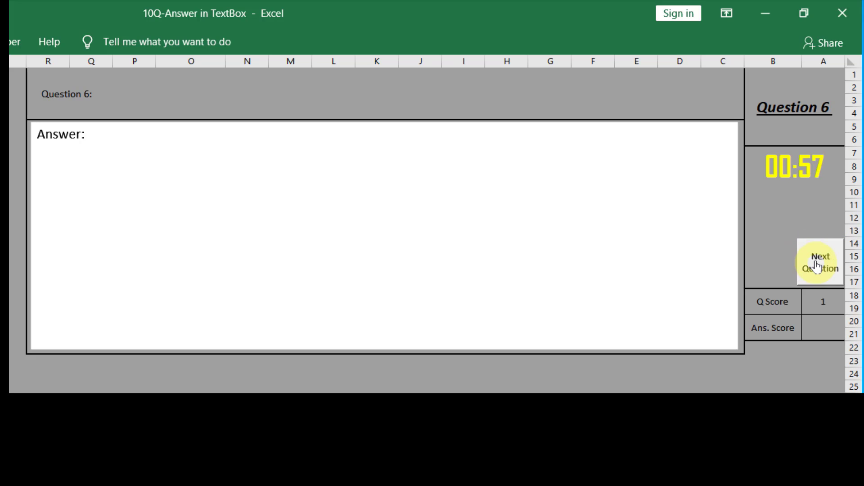
pyautogui.click(339, 194)
pyautogui.write('Lots')
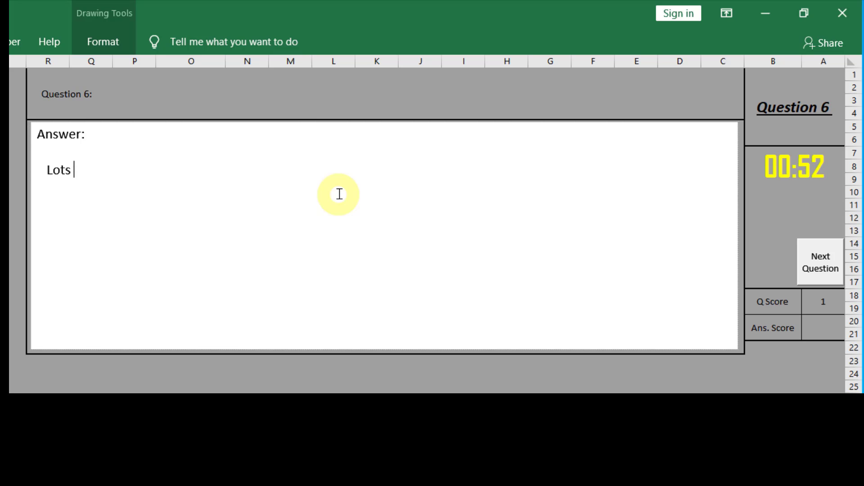
pyautogui.write('Go to End')
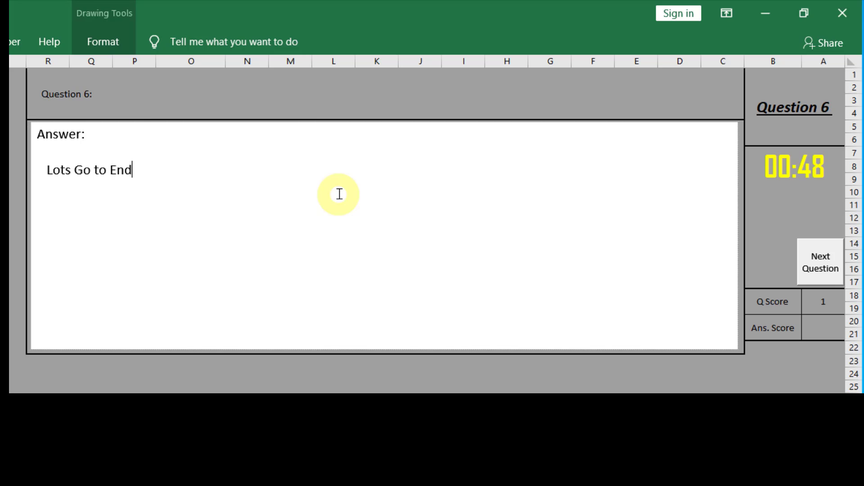
# Move to Question 7, end the run-time error, and begin its answer 'When the run-time error occures...'.
pyautogui.click(820, 251)
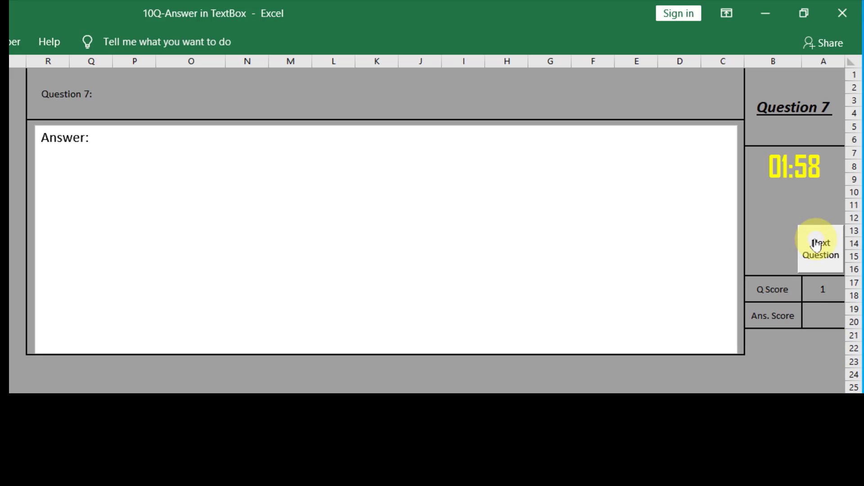
pyautogui.click(176, 328)
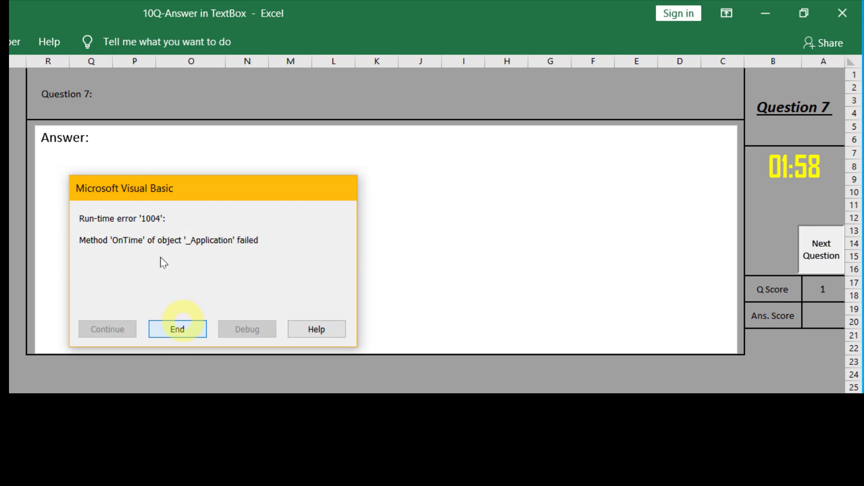
pyautogui.click(94, 187)
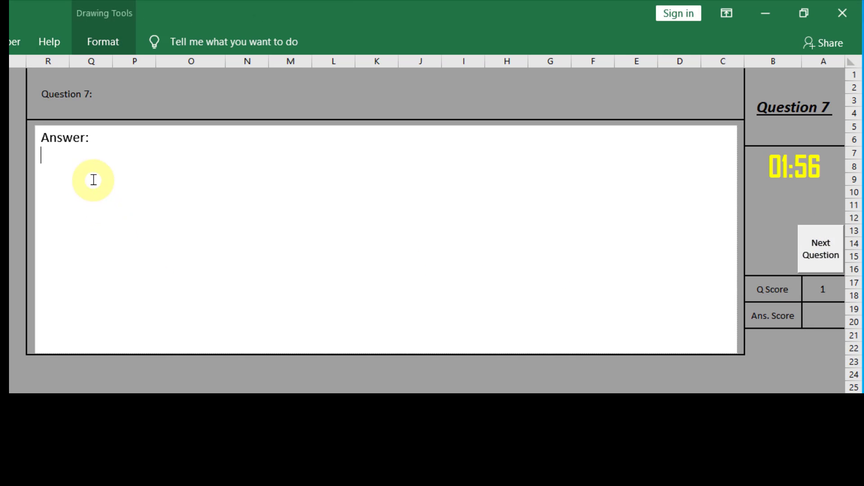
pyautogui.write('When th')
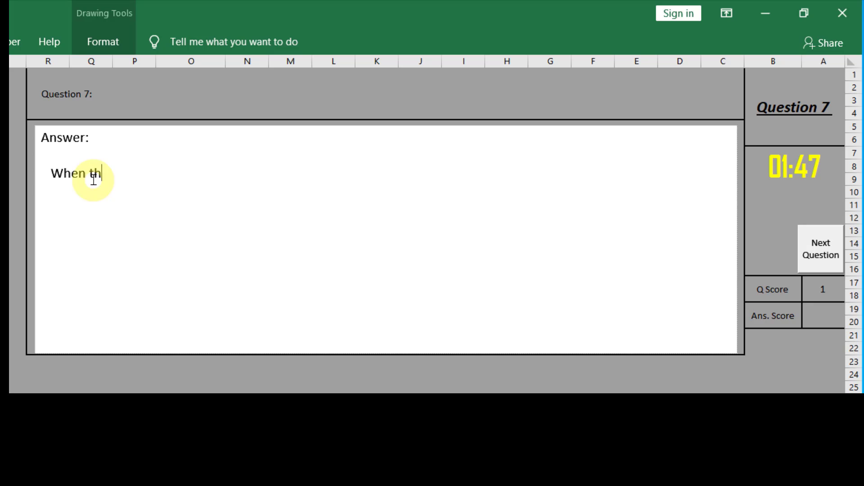
pyautogui.write('run')
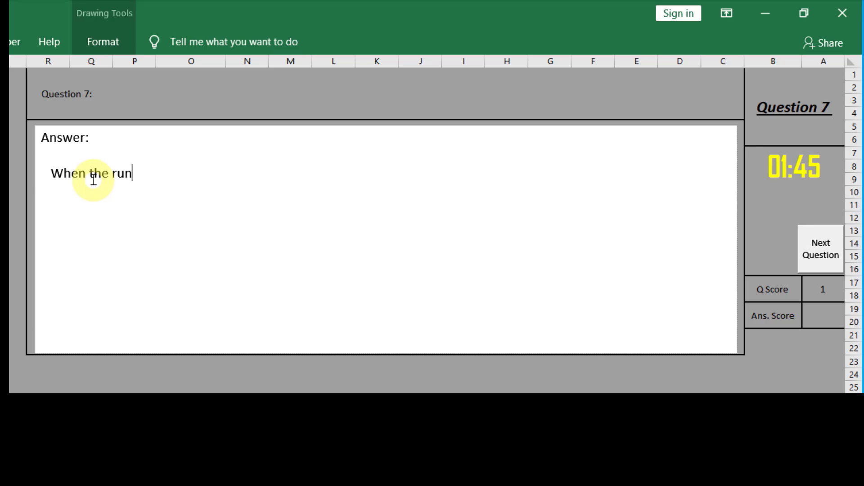
pyautogui.write('-time error occures, just ignore it an')
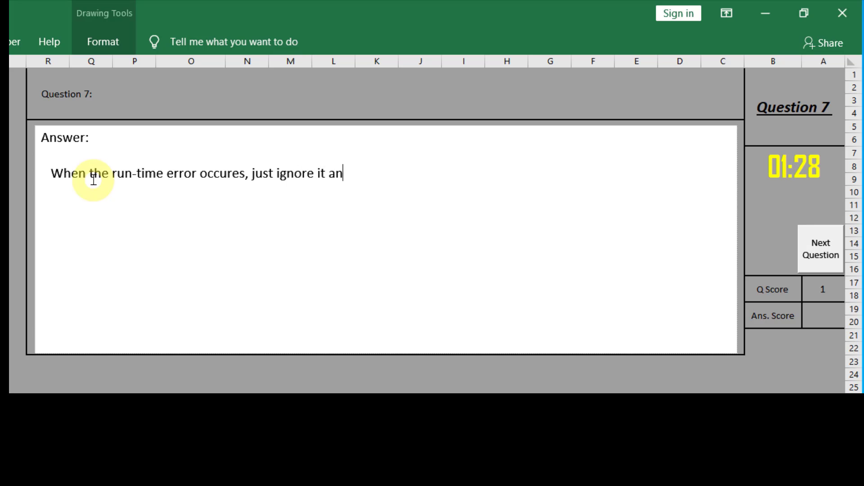
pyautogui.write('d press ""E')
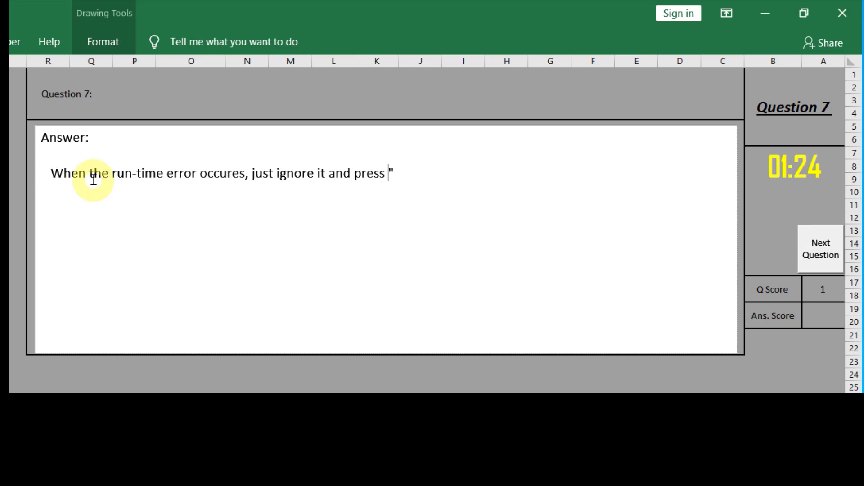
pyautogui.write('nd" b')
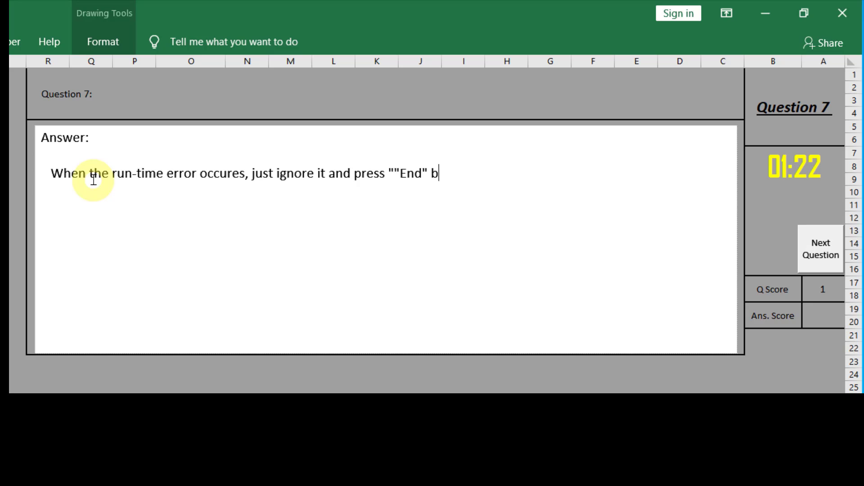
pyautogui.write('utton')
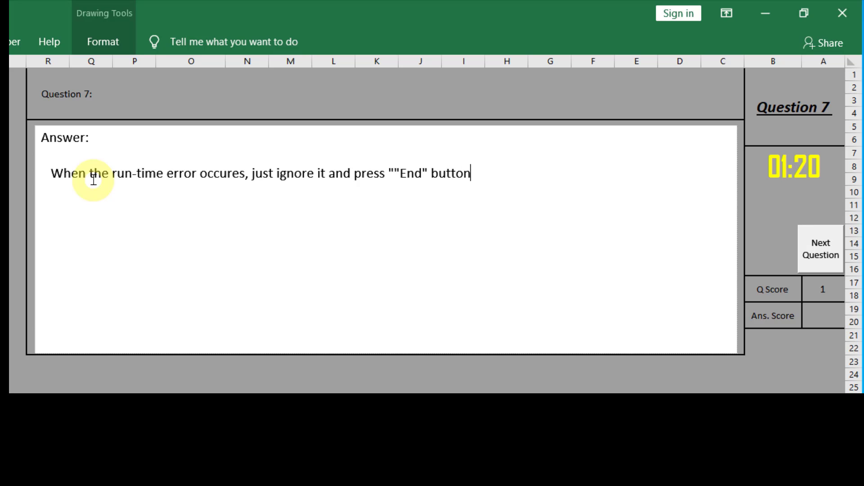
pyautogui.write(' and ')
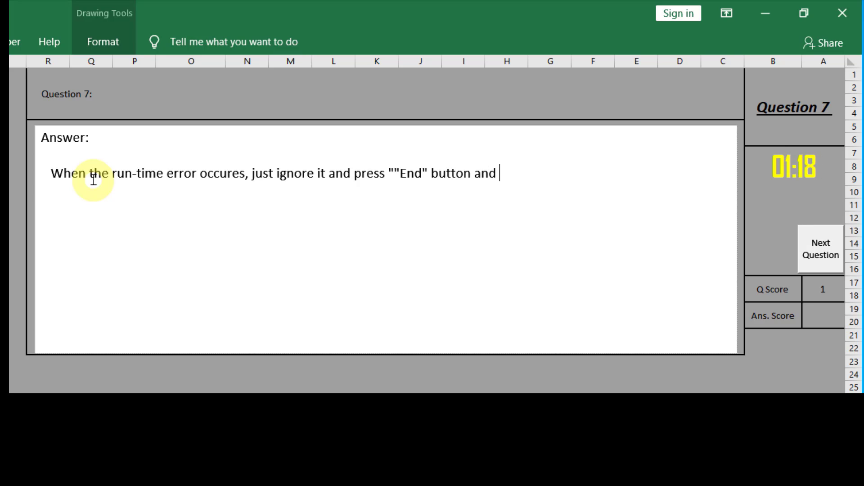
pyautogui.write('continue==')
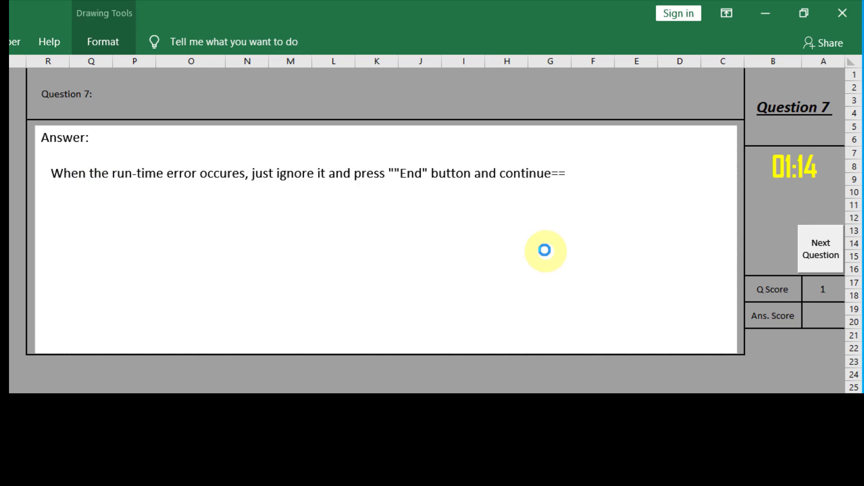
pyautogui.write('>')
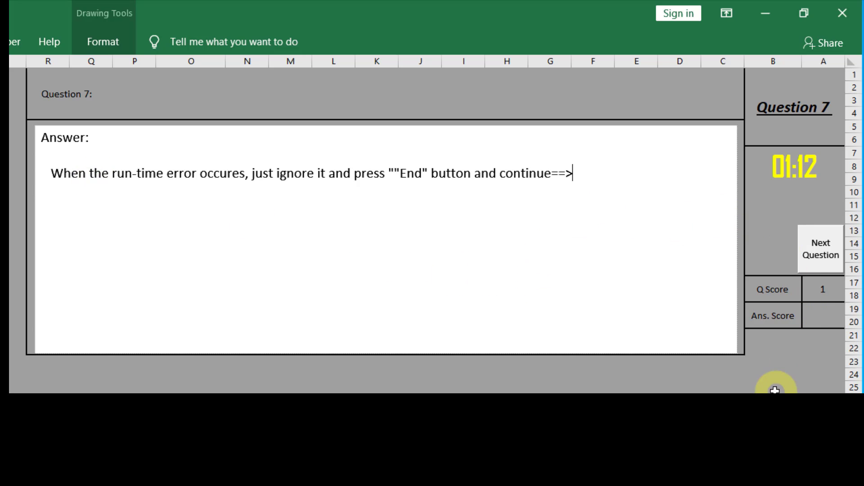
# Leave the finished Question 7 answer and advance past Questions 8 and 9, ending each run-time error.
pyautogui.click(772, 387)
pyautogui.click(820, 251)
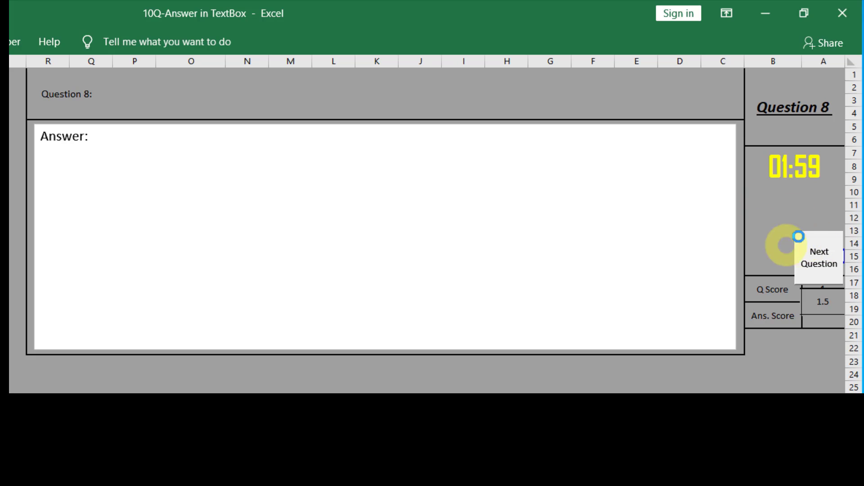
pyautogui.click(818, 244)
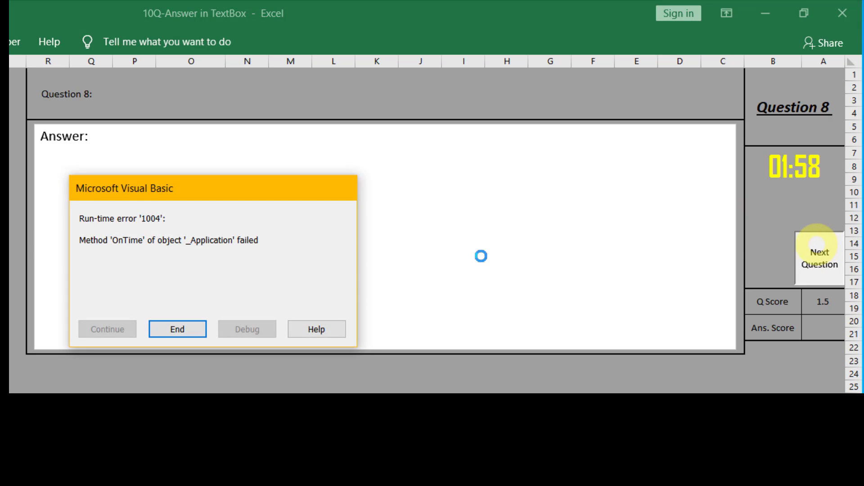
pyautogui.click(186, 332)
pyautogui.click(820, 253)
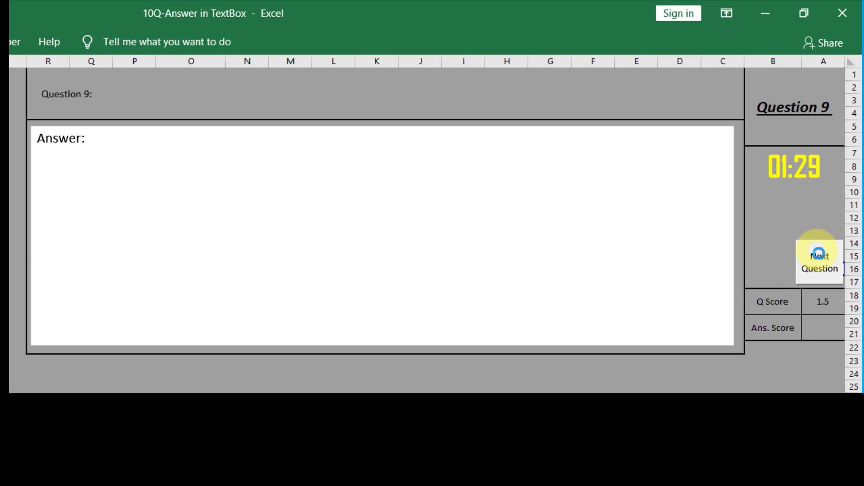
pyautogui.click(821, 257)
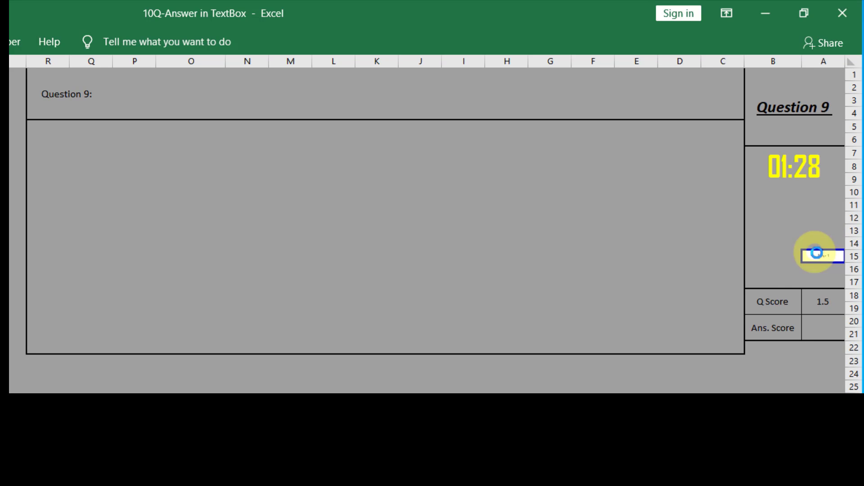
# Finish the exam with Save and Exit, close Excel, and reopen 10Q-Answer in TextBox.
pyautogui.click(817, 248)
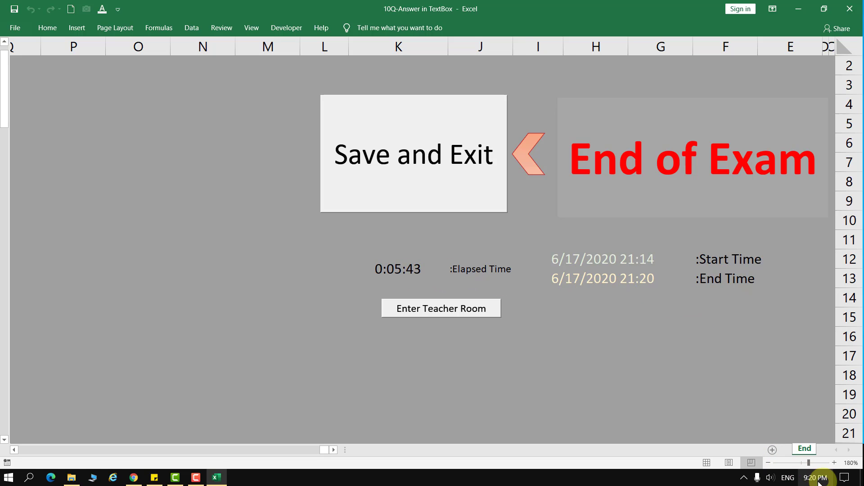
pyautogui.click(432, 159)
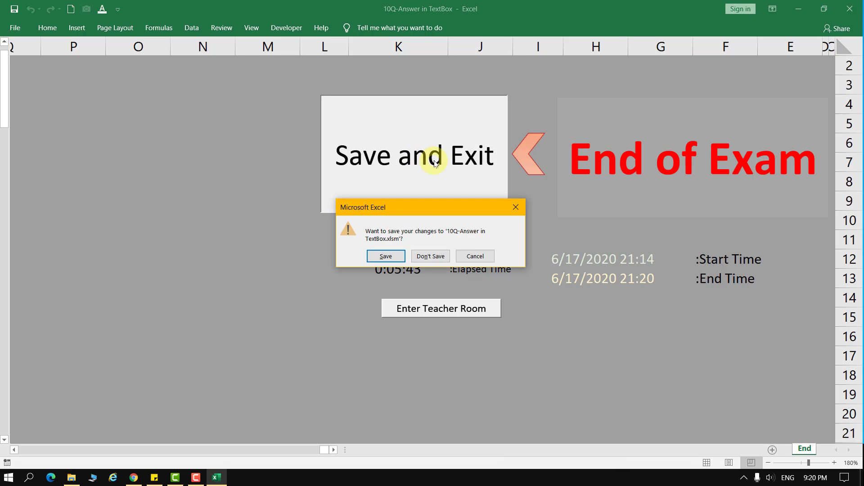
pyautogui.click(398, 255)
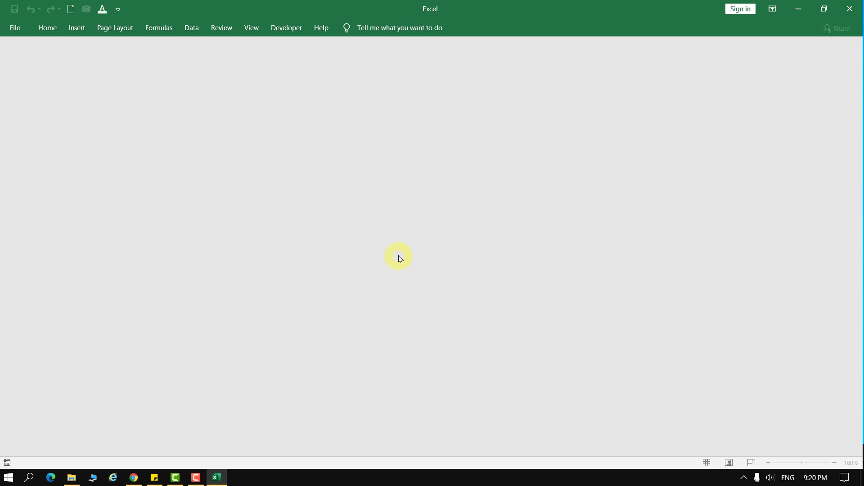
pyautogui.click(850, 9)
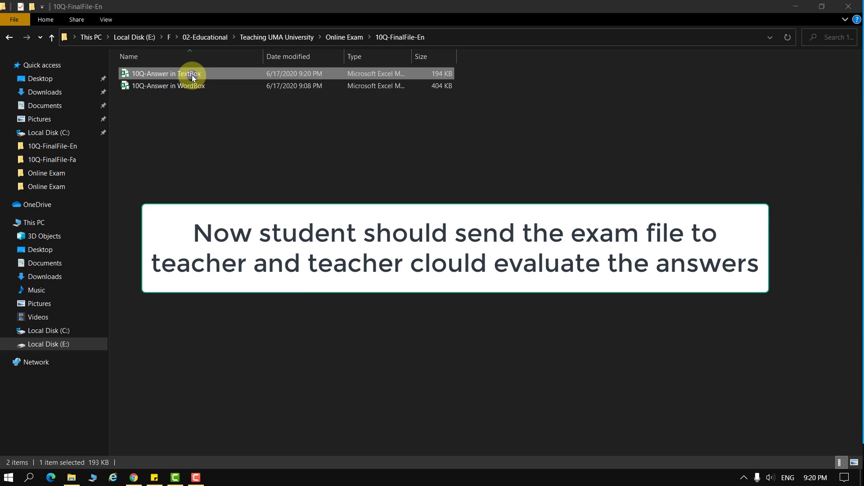
pyautogui.doubleClick(192, 75)
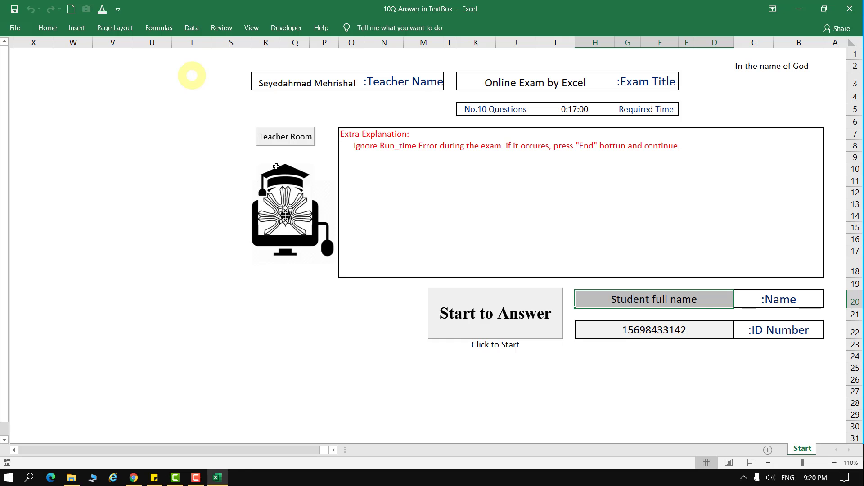
# Try Start to Answer twice, dismissing the one-time-only exam message each time.
pyautogui.click(504, 315)
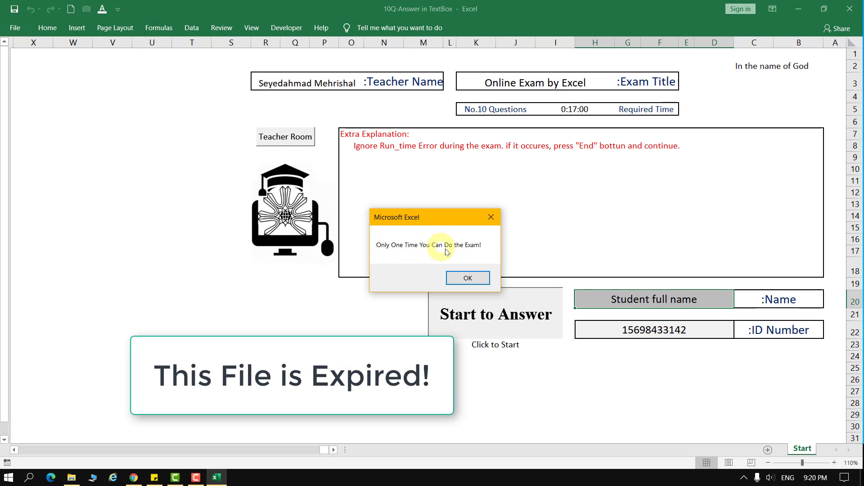
pyautogui.click(468, 278)
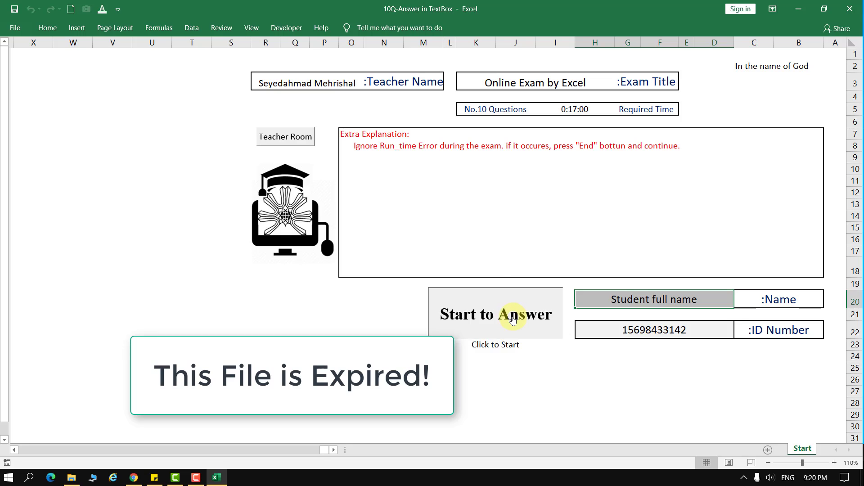
pyautogui.click(511, 312)
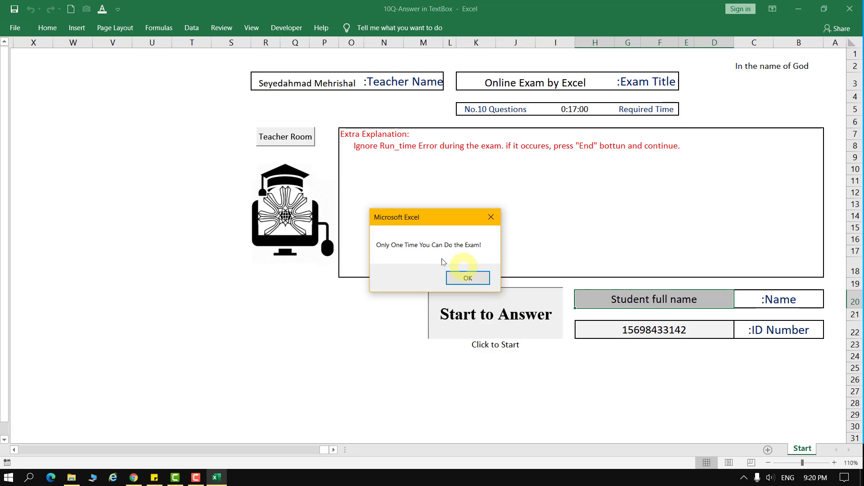
pyautogui.click(467, 279)
# Enter the Teacher Room with the teacher password after a failed empty-password attempt.
pyautogui.click(298, 138)
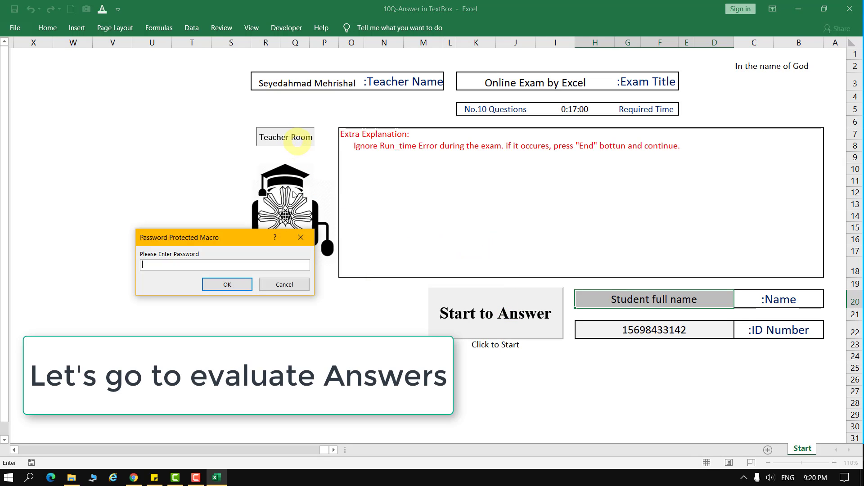
pyautogui.click(240, 286)
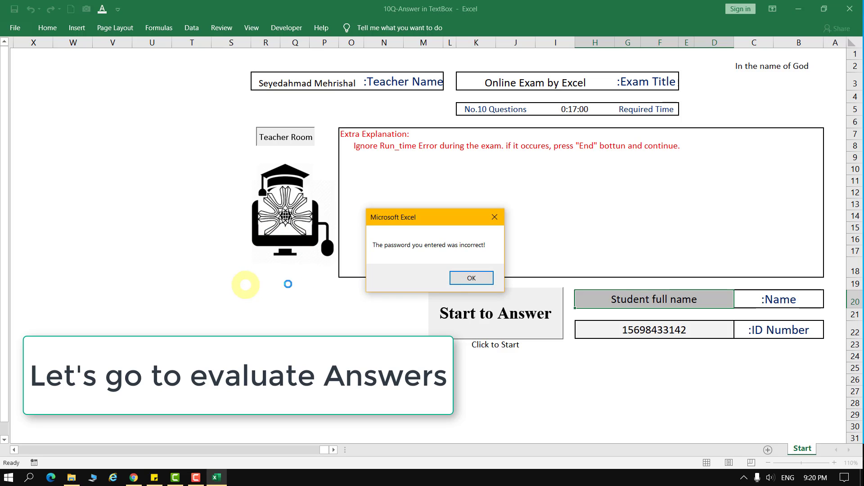
pyautogui.click(471, 279)
pyautogui.click(297, 136)
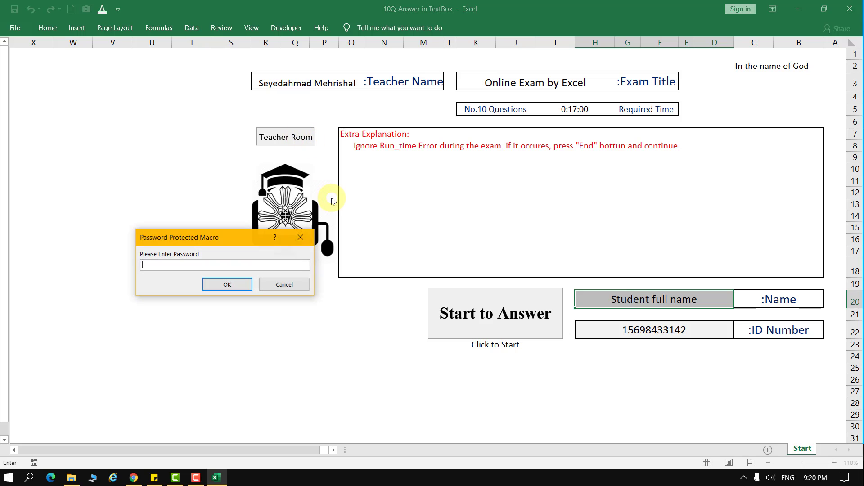
pyautogui.press('Return')
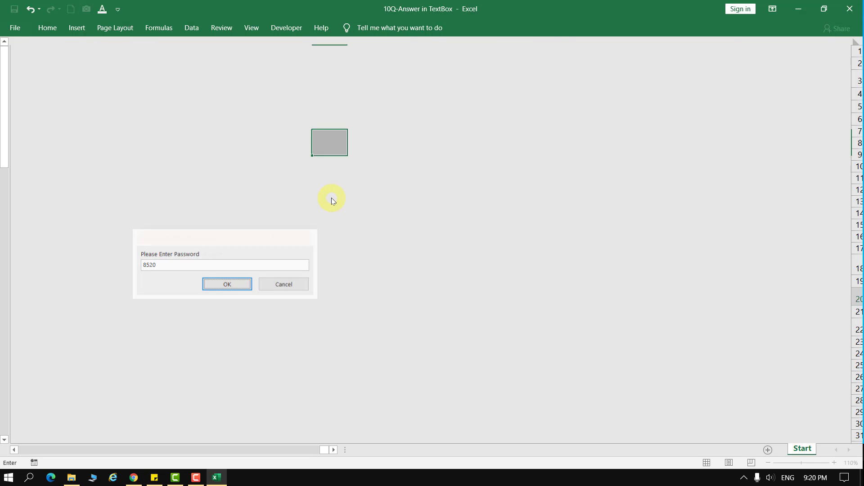
pyautogui.press('Return')
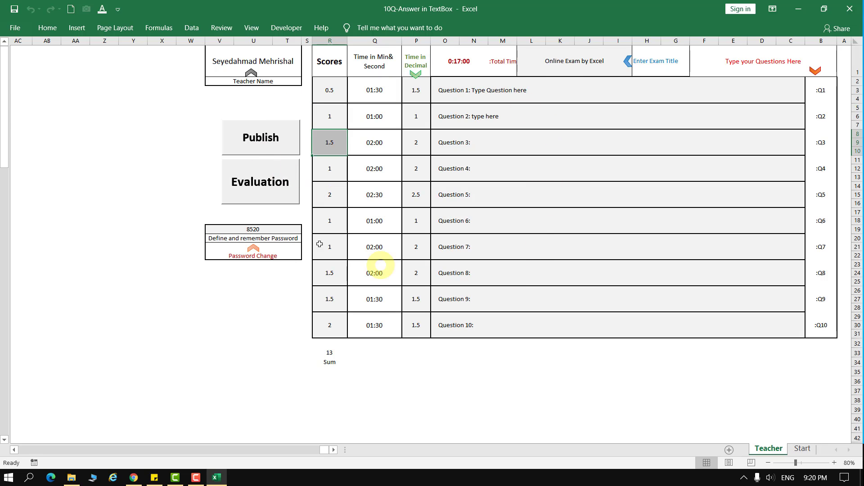
# Open Evaluation and go to Evaluation and Scoring, showing Question 1's answer and 0.5 score.
pyautogui.click(263, 186)
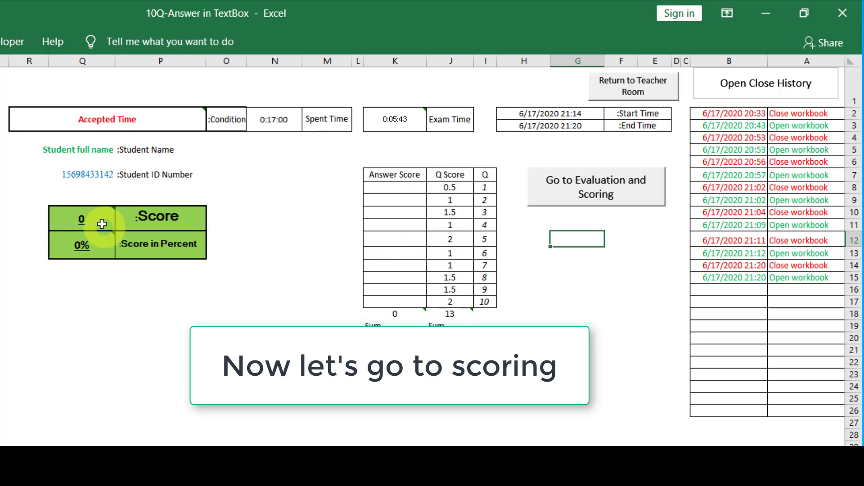
pyautogui.click(586, 191)
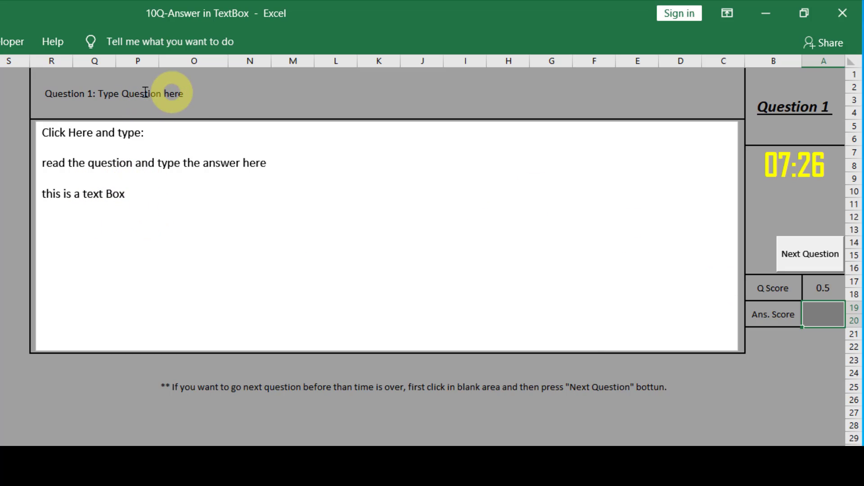
# Add a note under Question 1's answer about evaluating each answer, then select its Ans. Score cell.
pyautogui.click(184, 215)
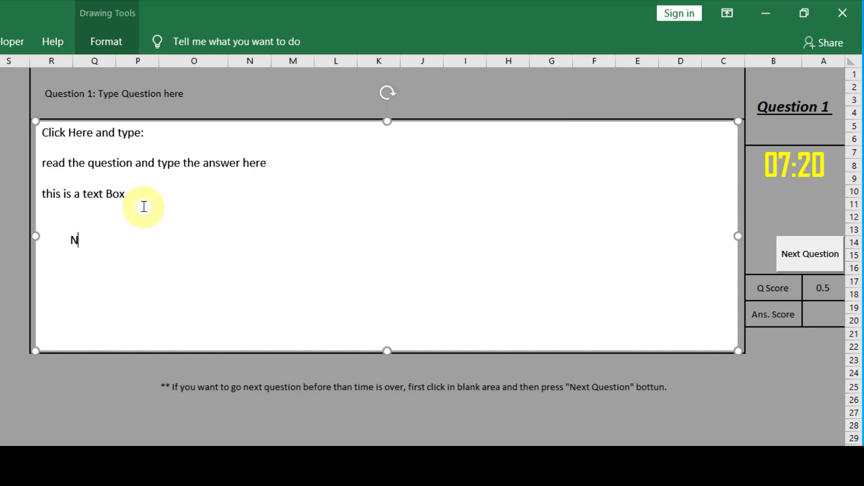
pyautogui.write('ow teacher c')
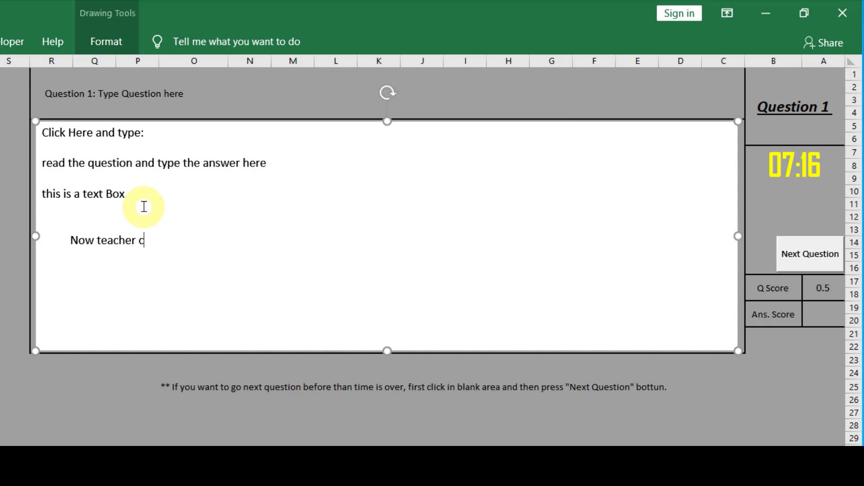
pyautogui.write('ld evaluate the answers a')
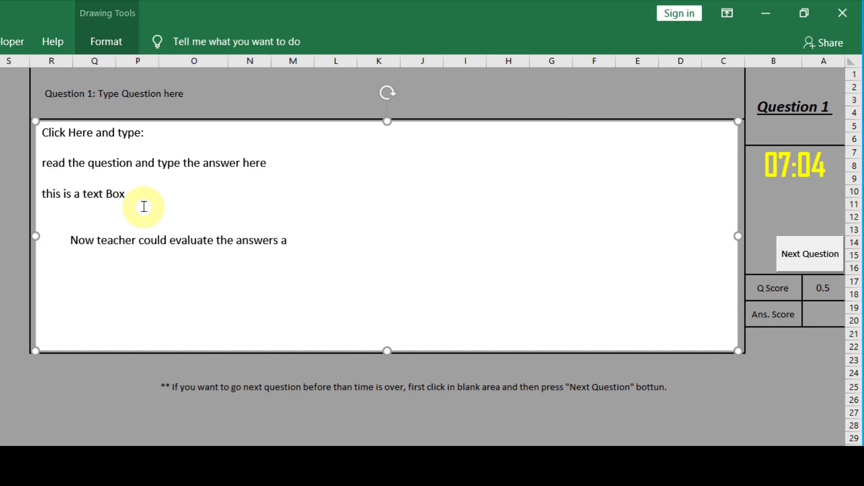
pyautogui.write(' put ')
pyautogui.write('n score for e')
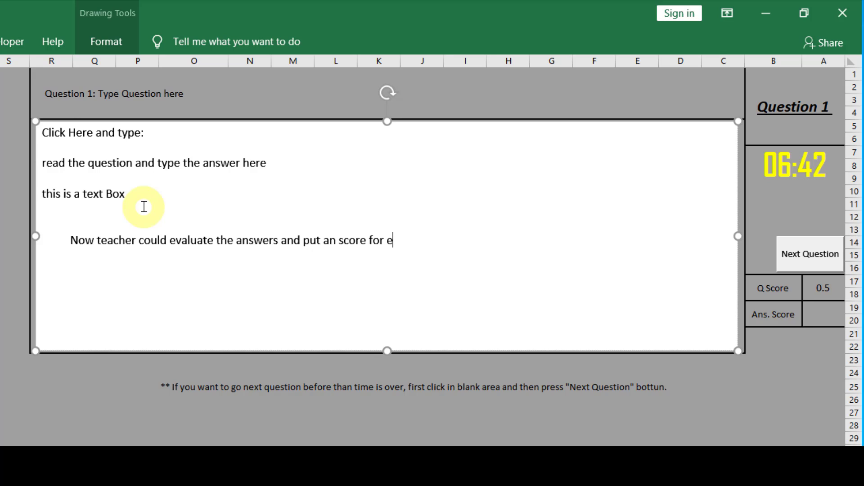
pyautogui.write('ch answe==>')
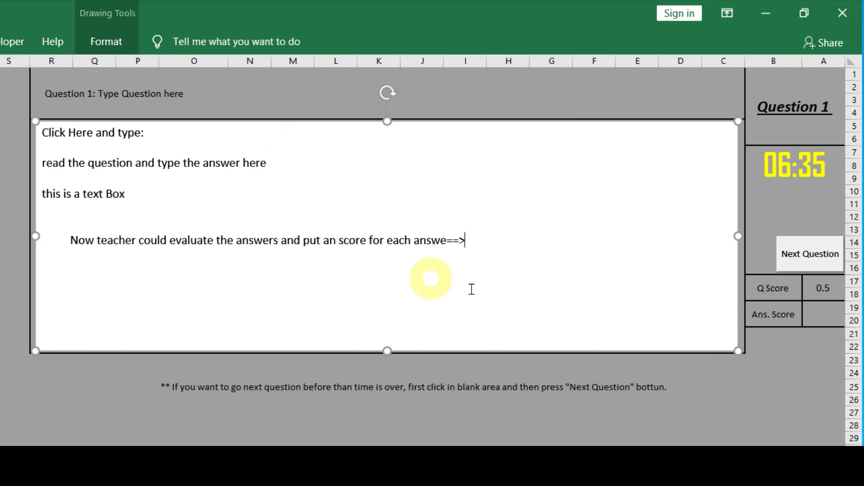
pyautogui.click(826, 317)
pyautogui.write('0.5')
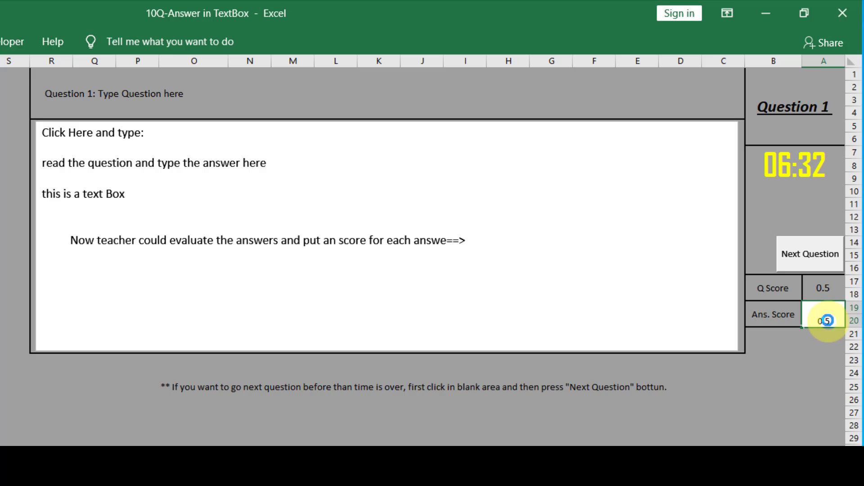
# Commit Question 1's 0.5 score and move to Question 2, ending the run-time error.
pyautogui.press('Return')
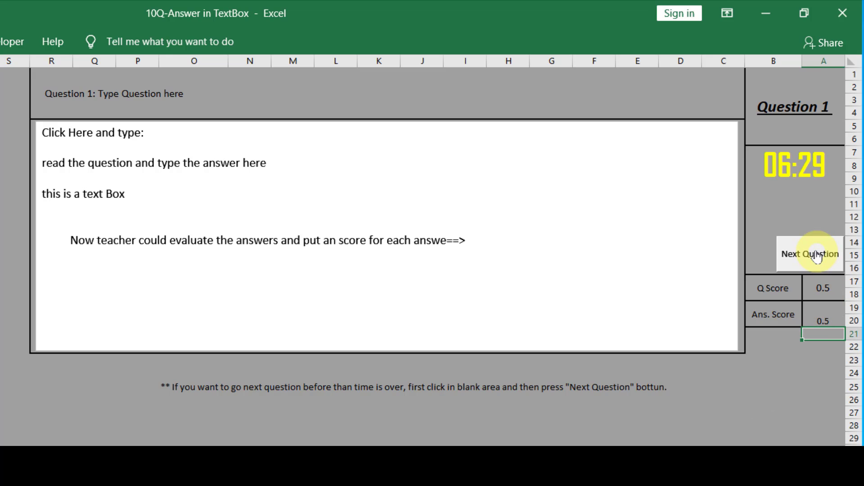
pyautogui.click(818, 258)
pyautogui.click(180, 326)
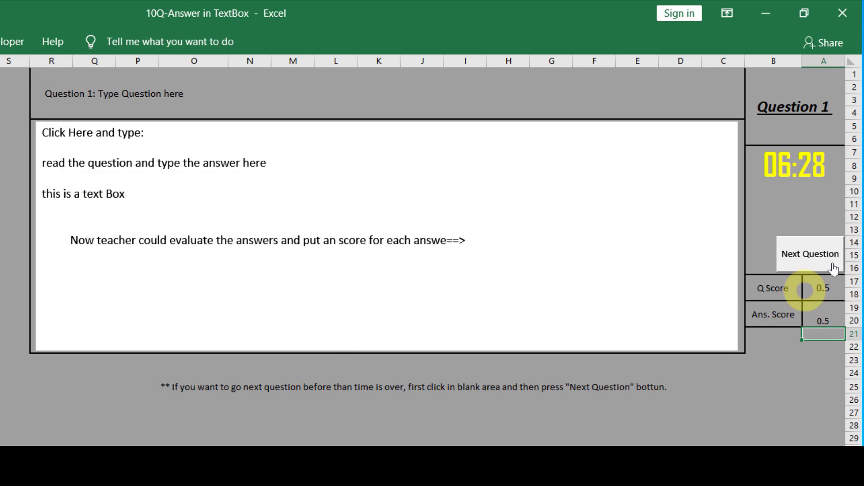
pyautogui.click(824, 252)
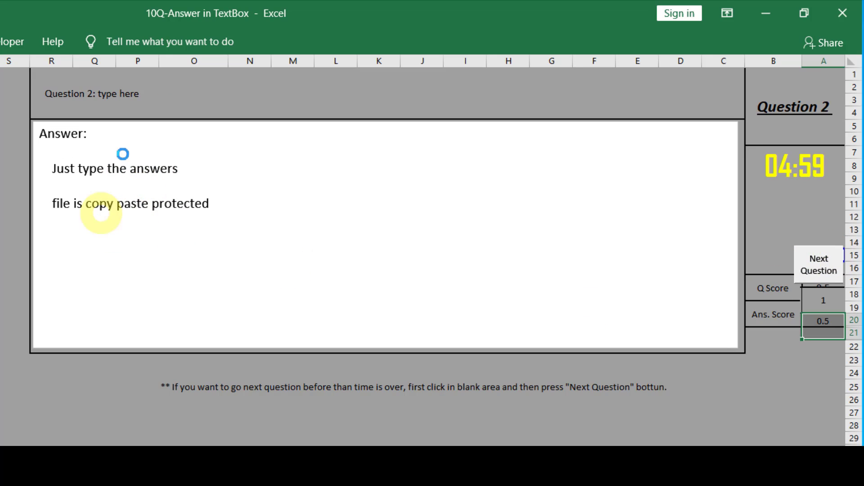
# Score Question 2 with 0.75 and Question 3 with 0.
pyautogui.click(812, 331)
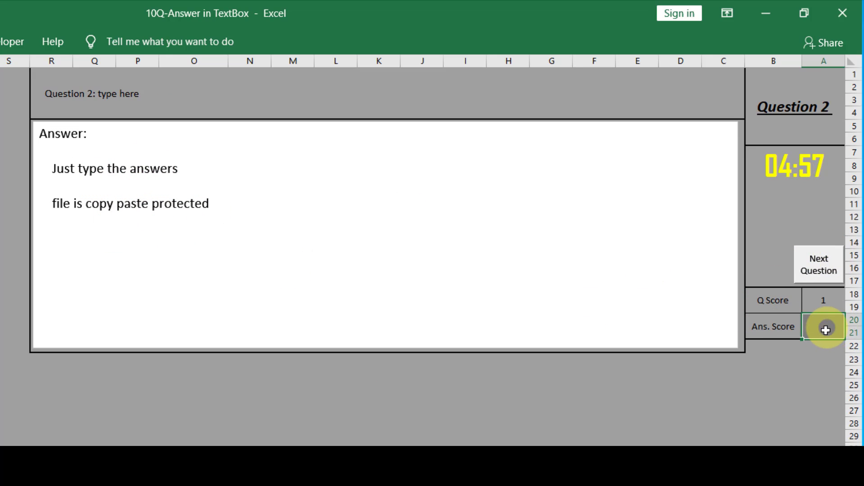
pyautogui.write('0.75')
pyautogui.click(808, 383)
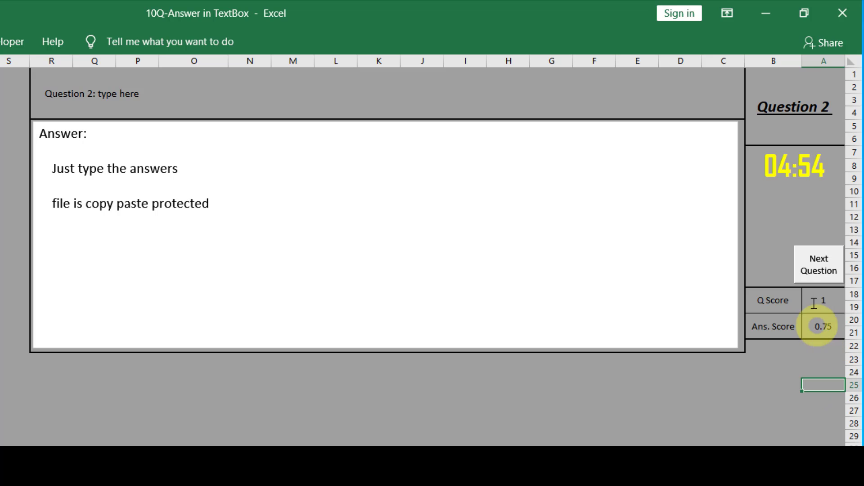
pyautogui.click(819, 271)
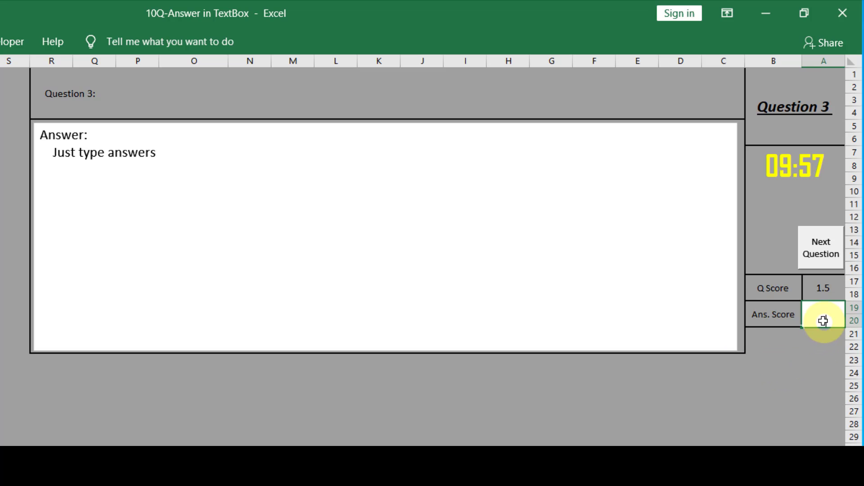
pyautogui.write('0')
pyautogui.press('Return')
# Score Question 4 with 1 and Question 5 with 0.
pyautogui.click(819, 247)
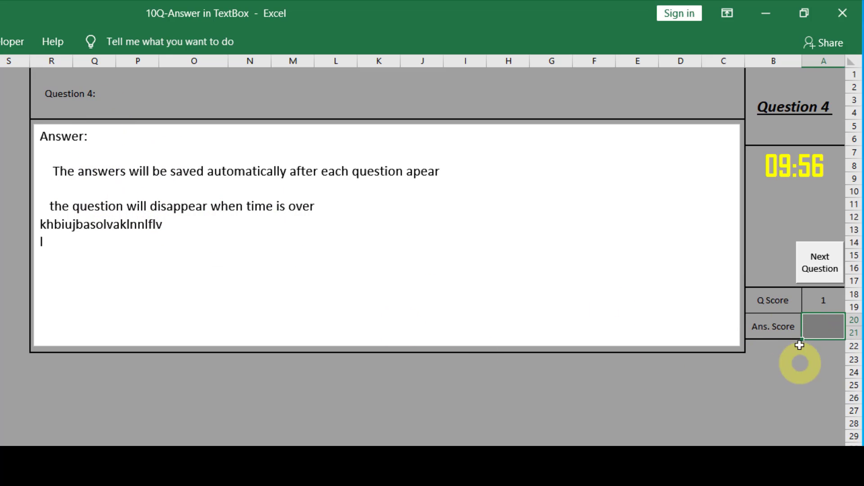
pyautogui.write('1')
pyautogui.press('Return')
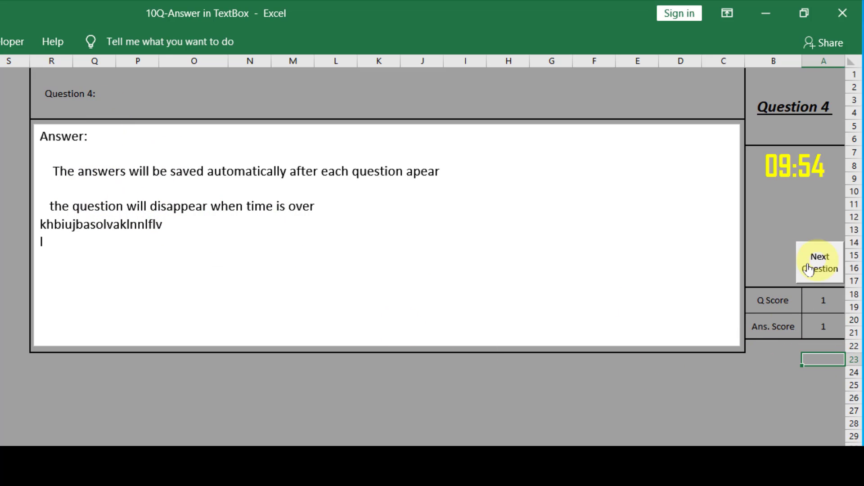
pyautogui.click(816, 259)
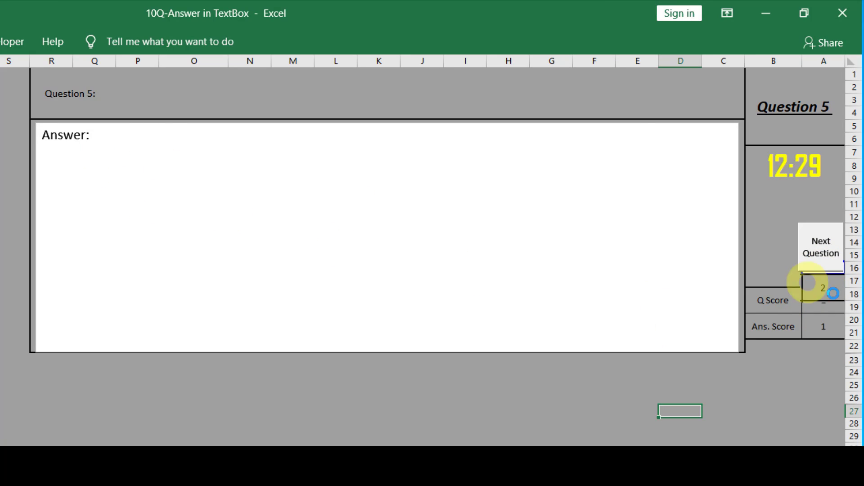
pyautogui.click(827, 325)
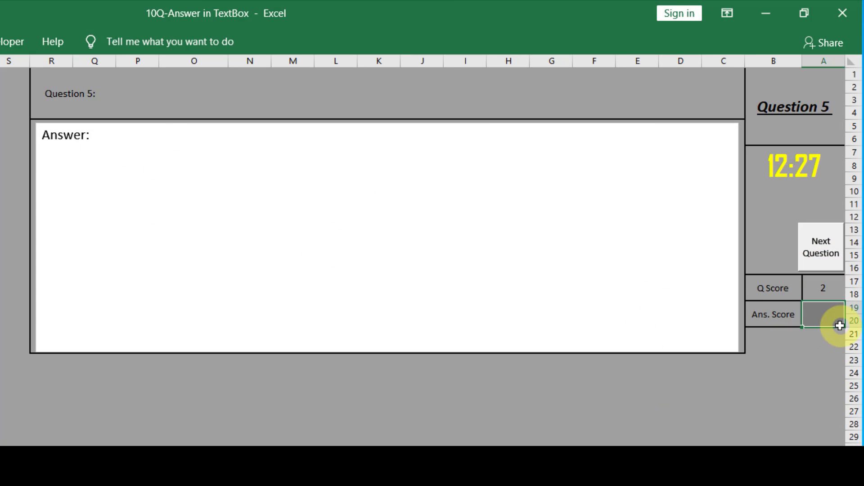
pyautogui.write('0')
pyautogui.press('Return')
# Step through Questions 6 to 10 to the End of Exam sheet, ending the run-time error.
pyautogui.click(819, 256)
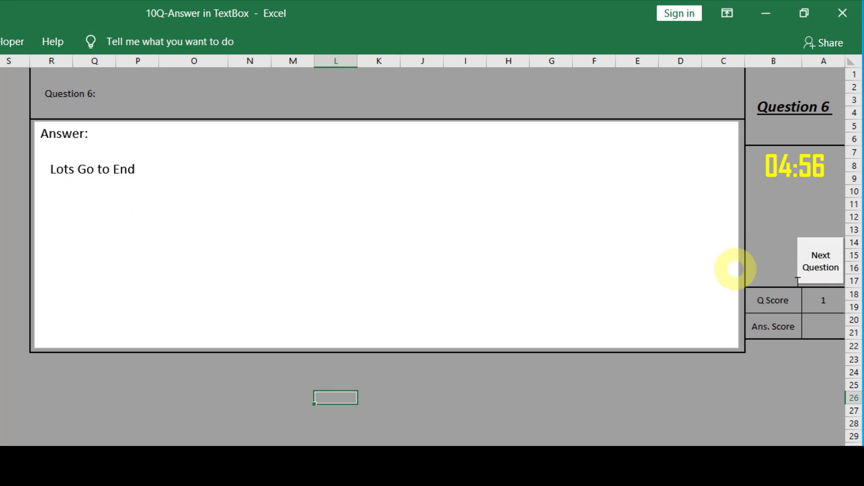
pyautogui.click(823, 267)
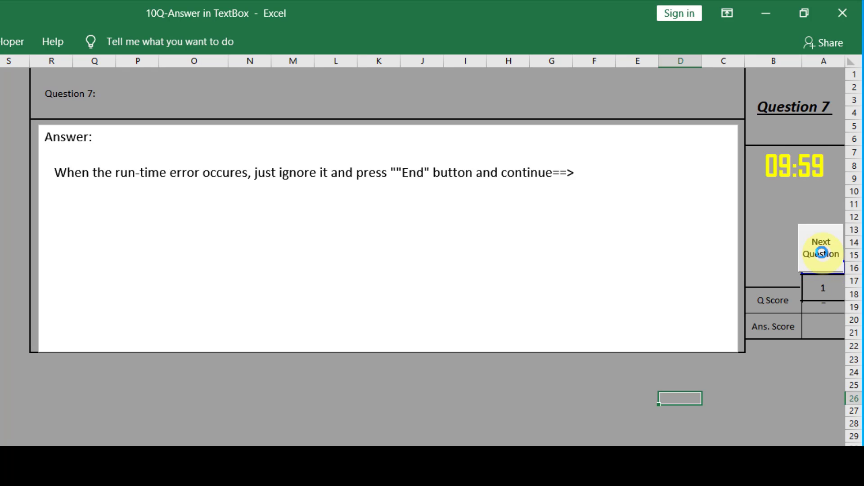
pyautogui.click(817, 265)
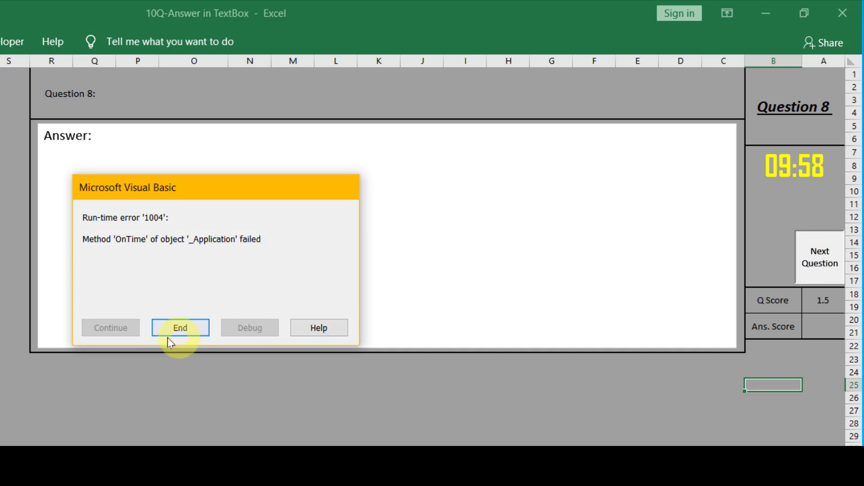
pyautogui.click(205, 328)
pyautogui.click(817, 257)
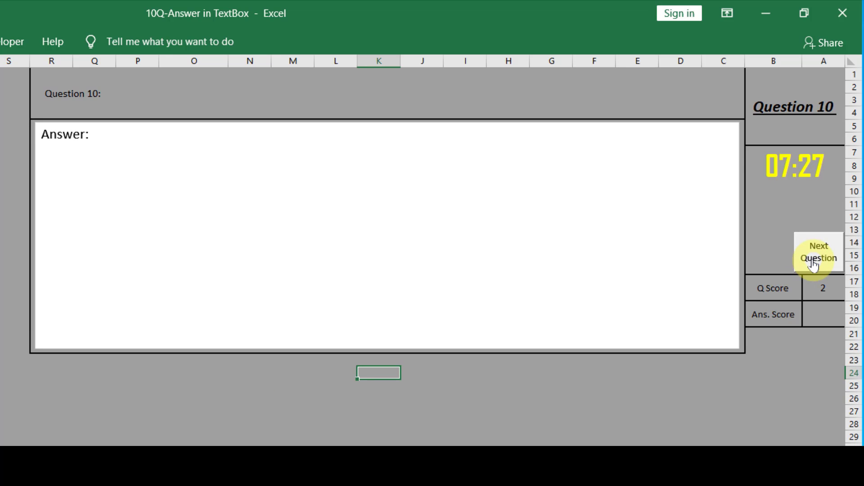
pyautogui.click(814, 264)
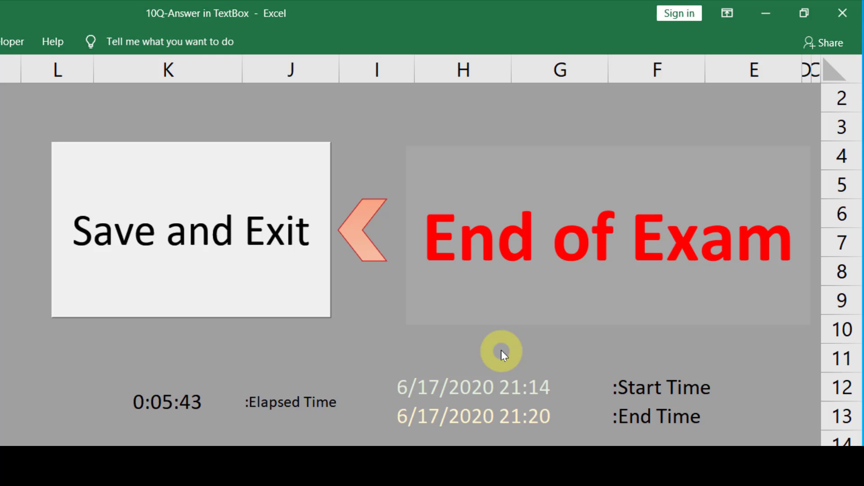
# Enter the Teacher Room with the teacher password and view the score: 2.25 of 13 points, 17%.
pyautogui.click(432, 309)
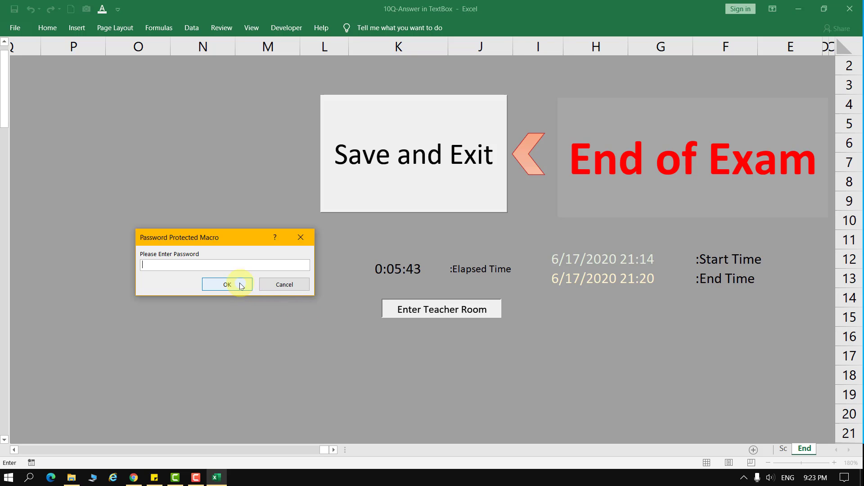
pyautogui.click(240, 286)
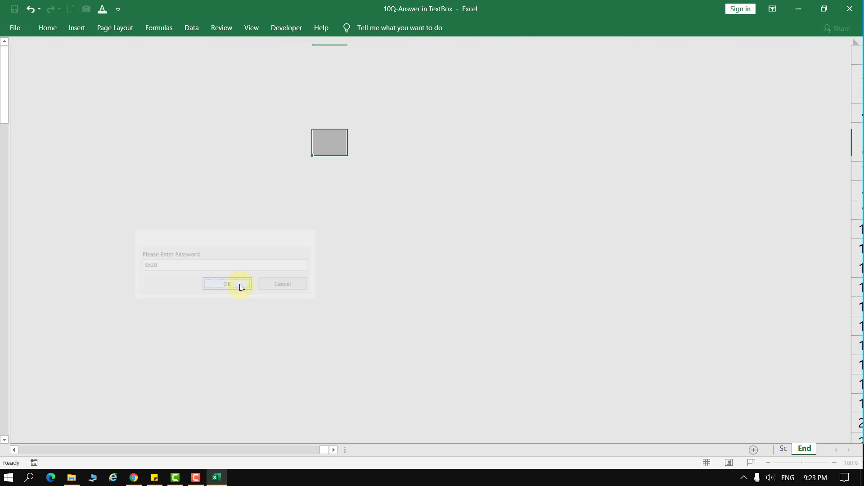
pyautogui.click(241, 286)
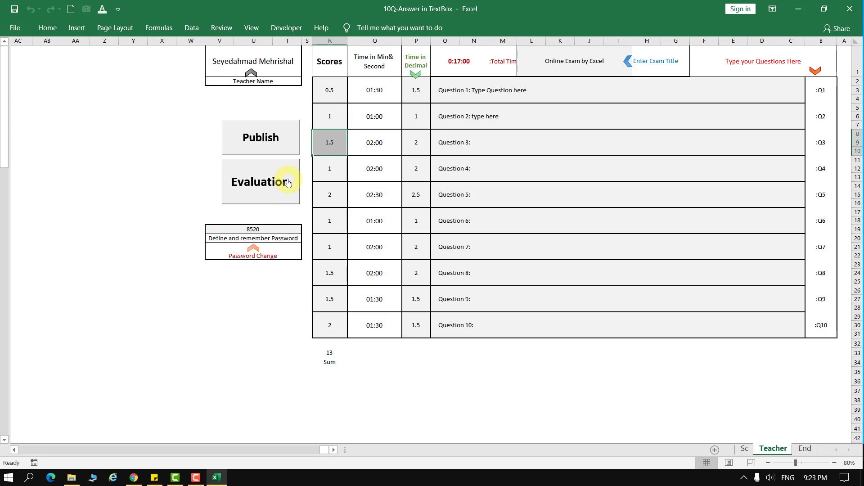
pyautogui.click(288, 183)
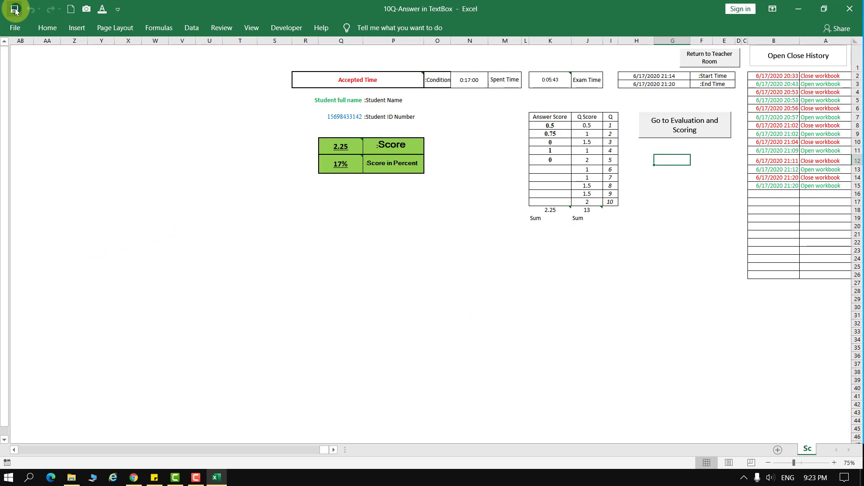
# Save the graded TextBox exam workbook and close it, keeping the changes.
pyautogui.click(15, 9)
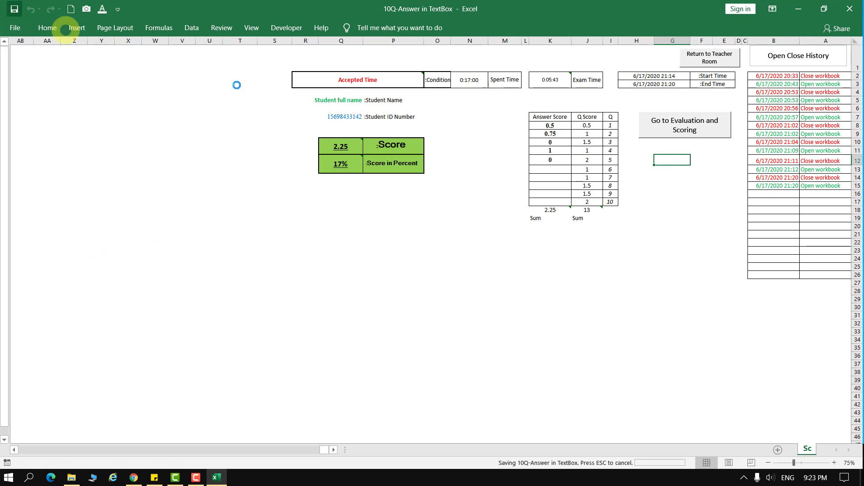
pyautogui.click(849, 9)
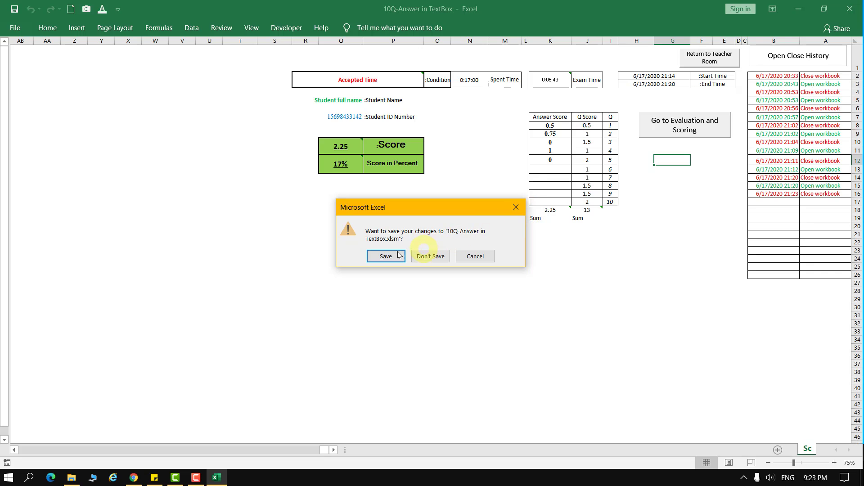
pyautogui.click(398, 255)
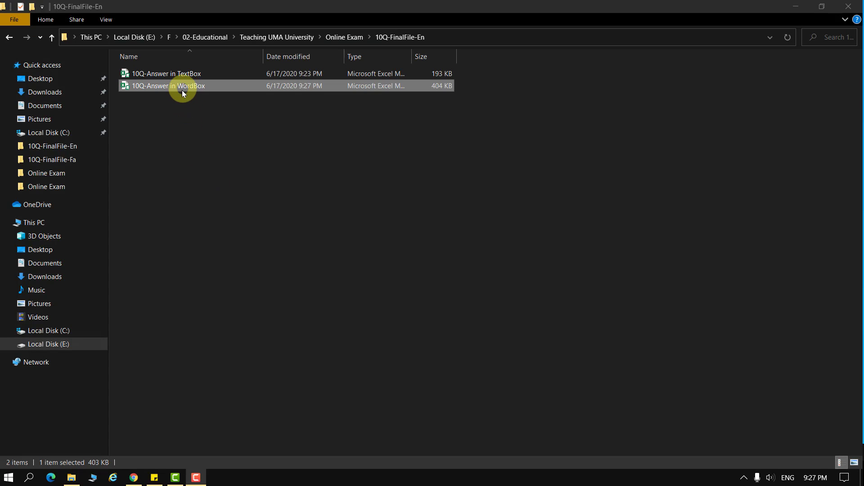
# Open the 10Q-Answer in WordBox workbook, landing on its Start sheet with 10 questions.
pyautogui.click(188, 87)
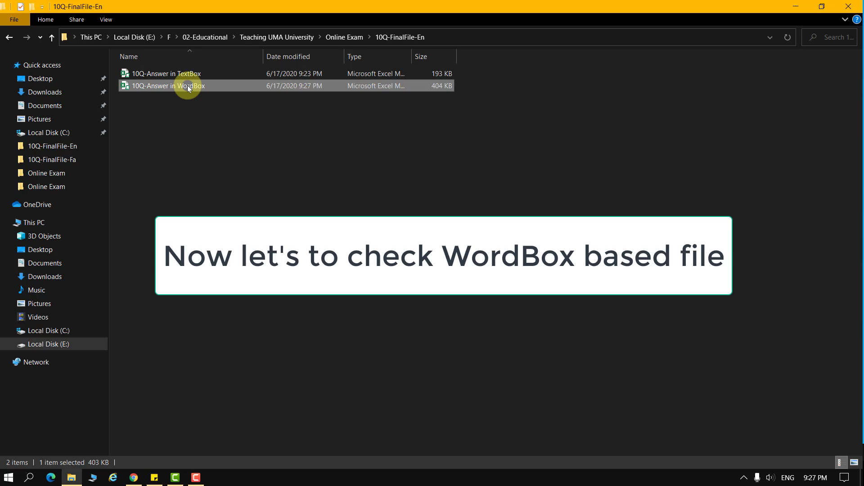
pyautogui.doubleClick(174, 85)
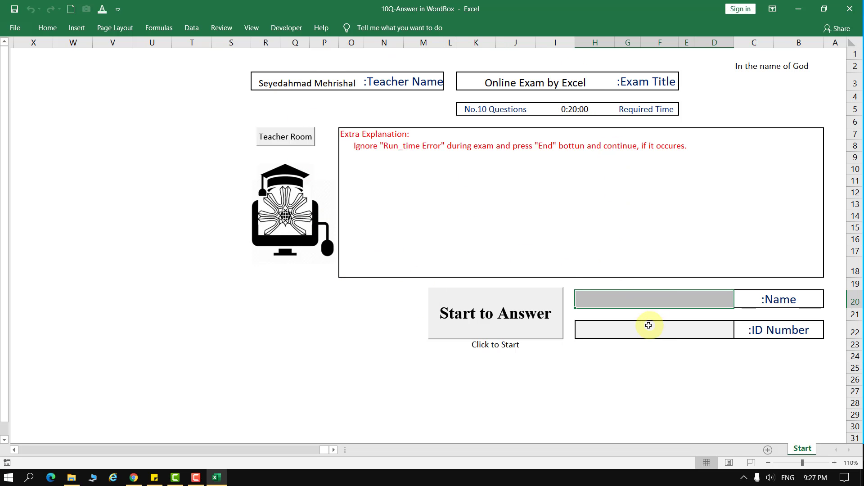
# Enter the student's name and ID number on the start sheet, then start the exam at Question 1.
pyautogui.press('Return')
pyautogui.click(648, 302)
pyautogui.write('Name')
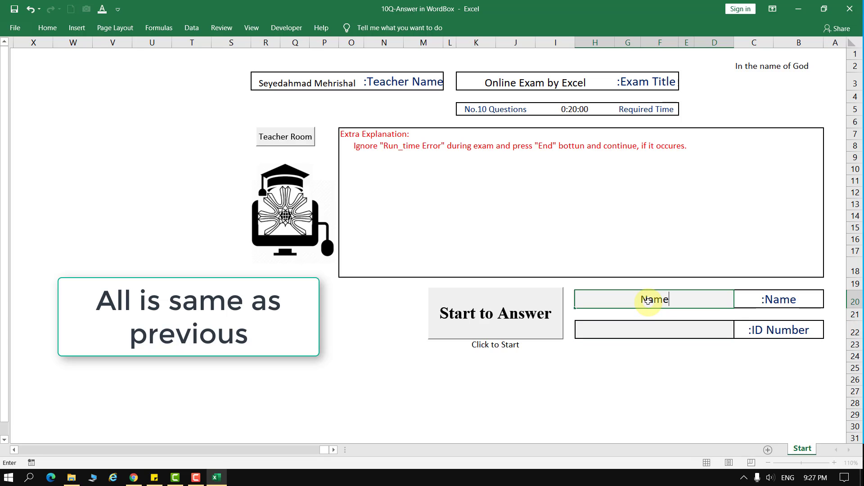
pyautogui.press('Return')
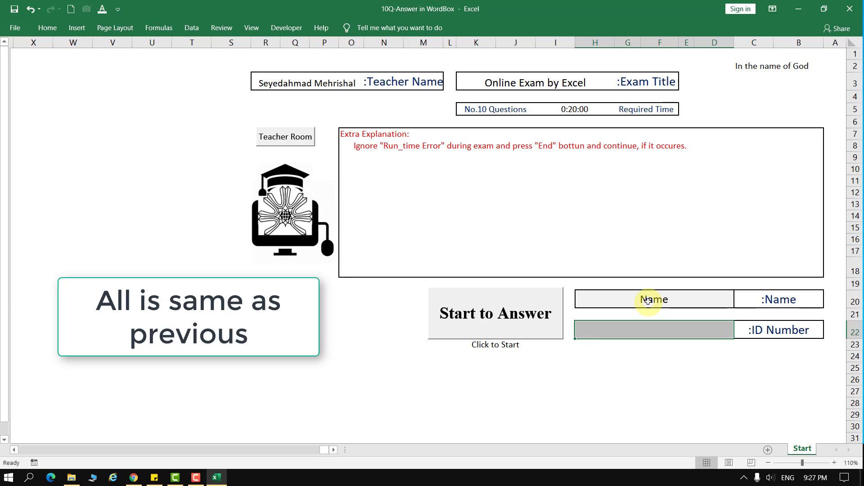
pyautogui.write('1233')
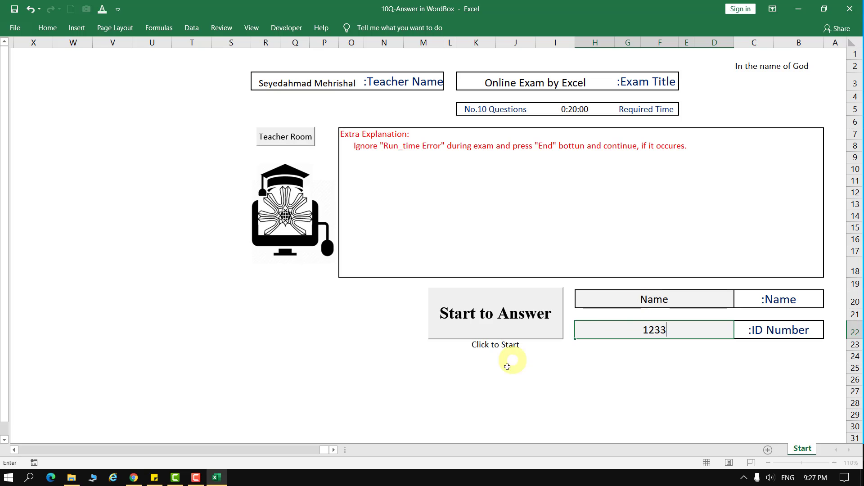
pyautogui.click(503, 312)
pyautogui.click(512, 312)
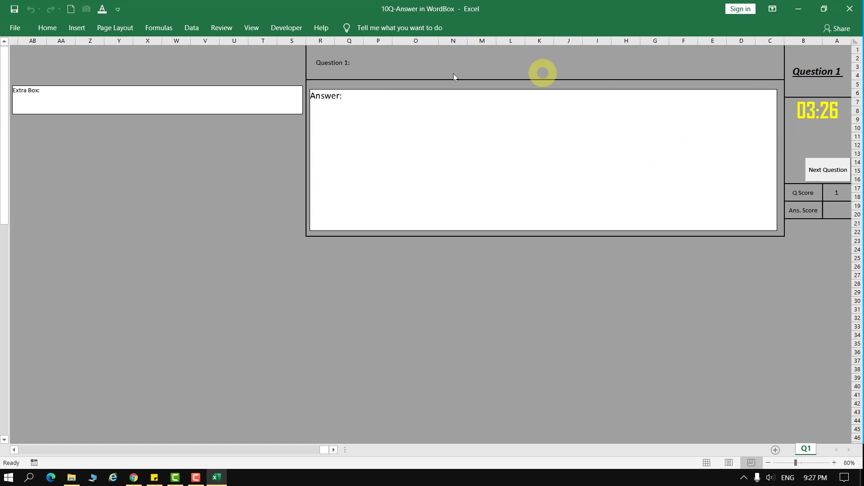
# Type 'In this file you can type in Word Doc.' into Question 1's answer box and begin a new line.
pyautogui.click(416, 123)
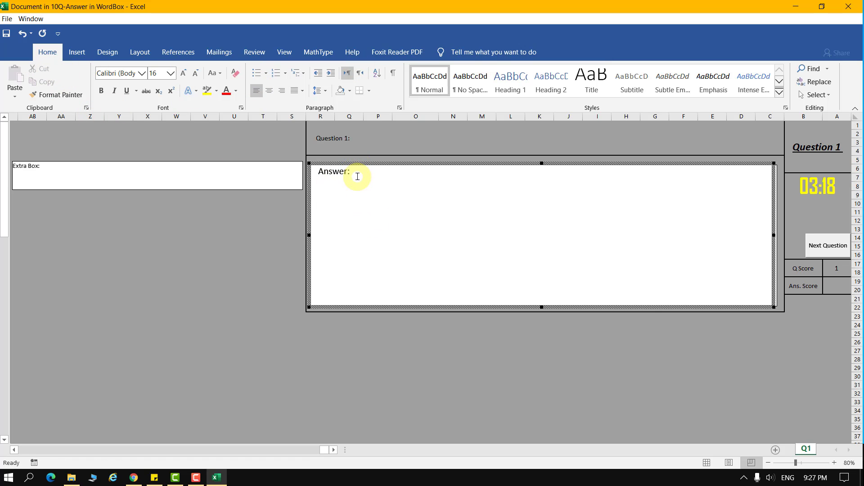
pyautogui.write('n t')
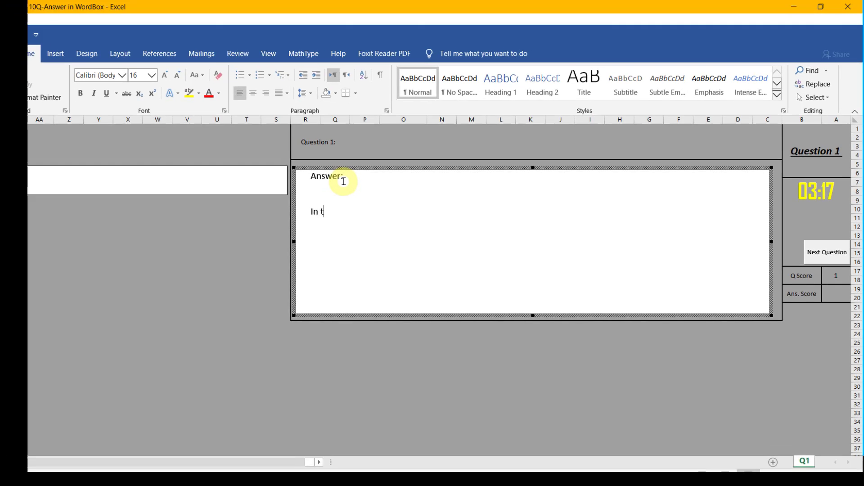
pyautogui.write('his file you can type ')
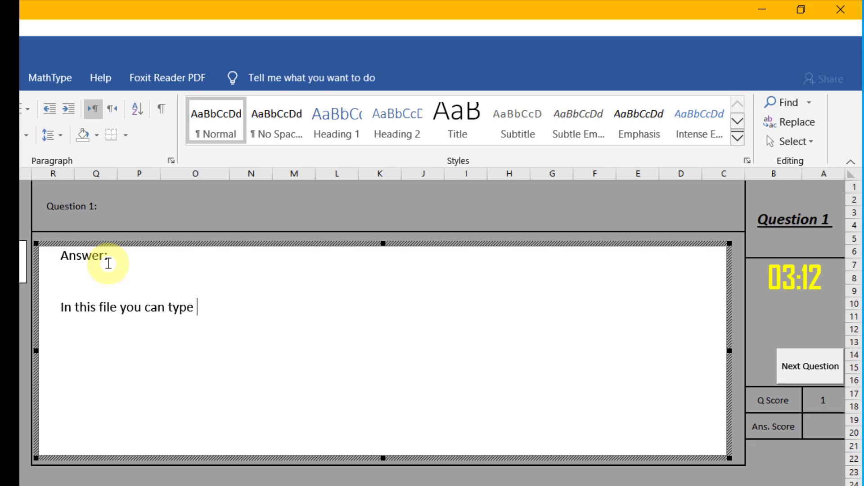
pyautogui.write('in Word Doc.')
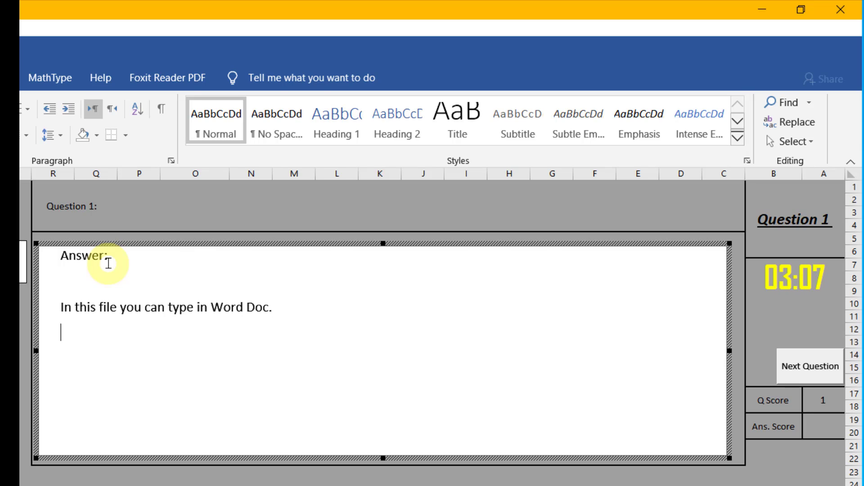
pyautogui.press('Return')
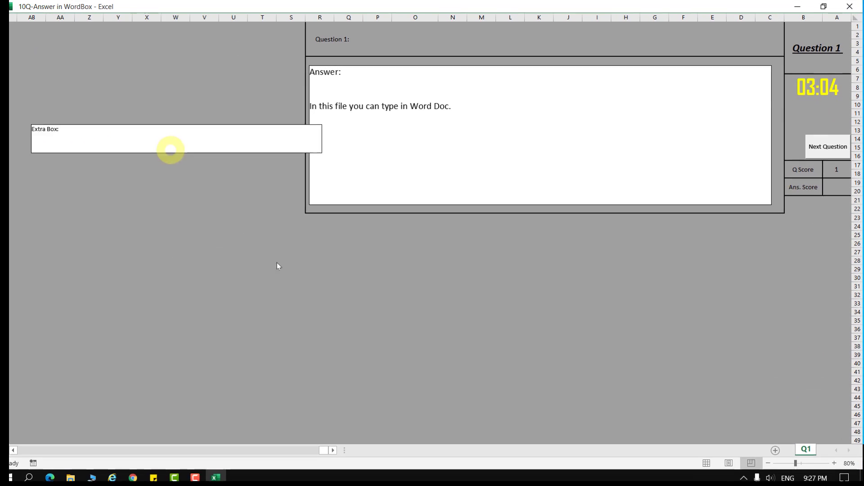
# Place the Extra Box below the answer box and add the note 'Page if you suddenly deleted the WordBox abow, you clould use this one'.
pyautogui.moveTo(169, 149); pyautogui.dragTo(434, 237)
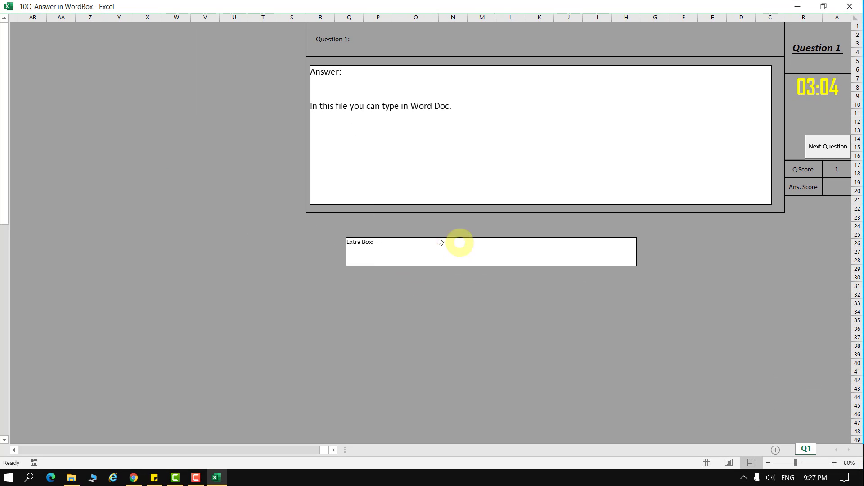
pyautogui.doubleClick(328, 251)
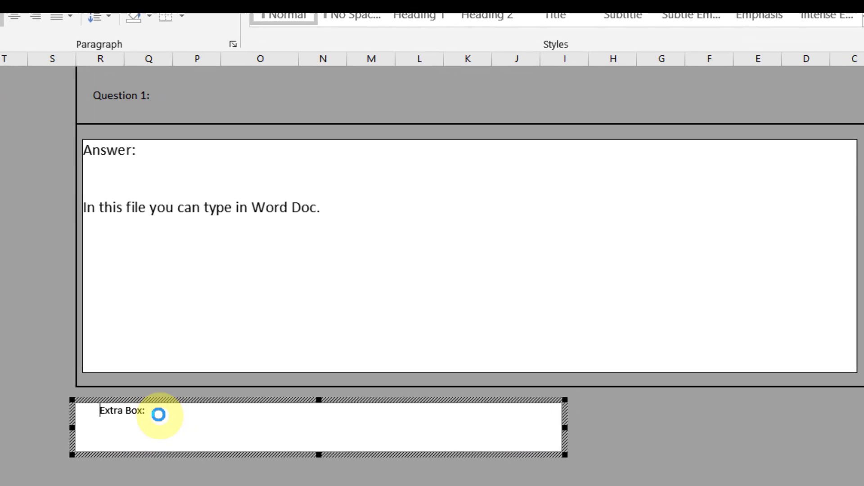
pyautogui.click(159, 415)
pyautogui.press('Return')
pyautogui.write('This is an Extra')
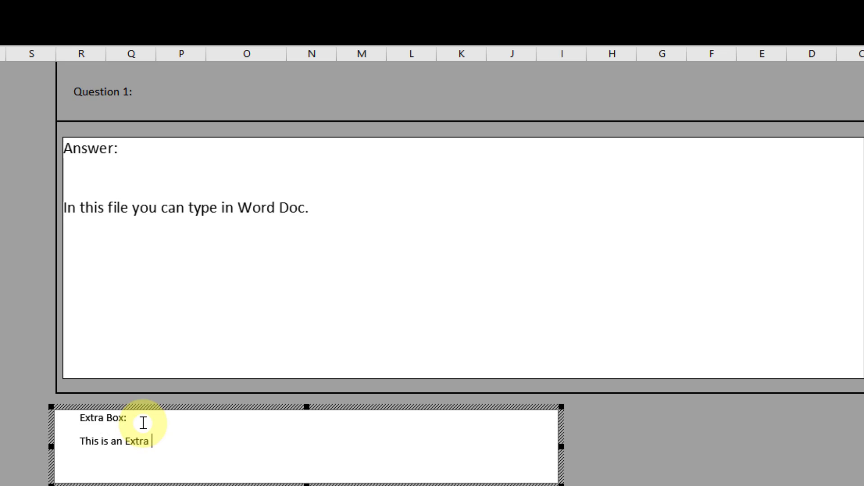
pyautogui.write('Page')
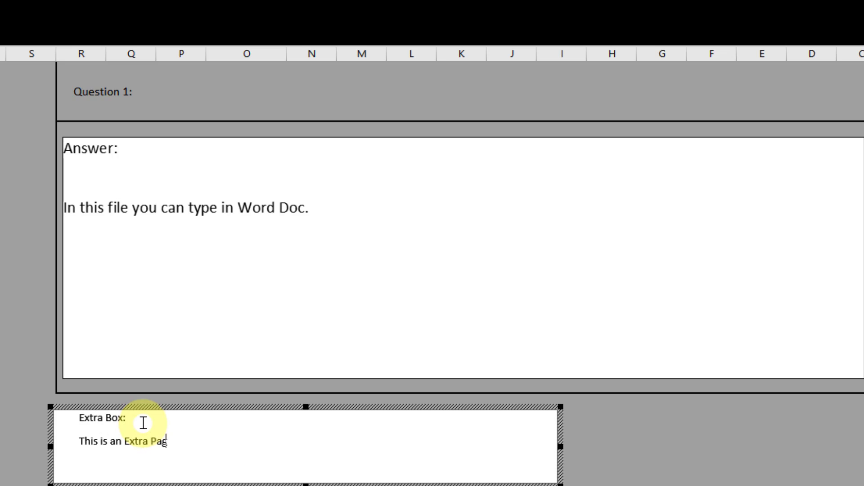
pyautogui.write(' if you')
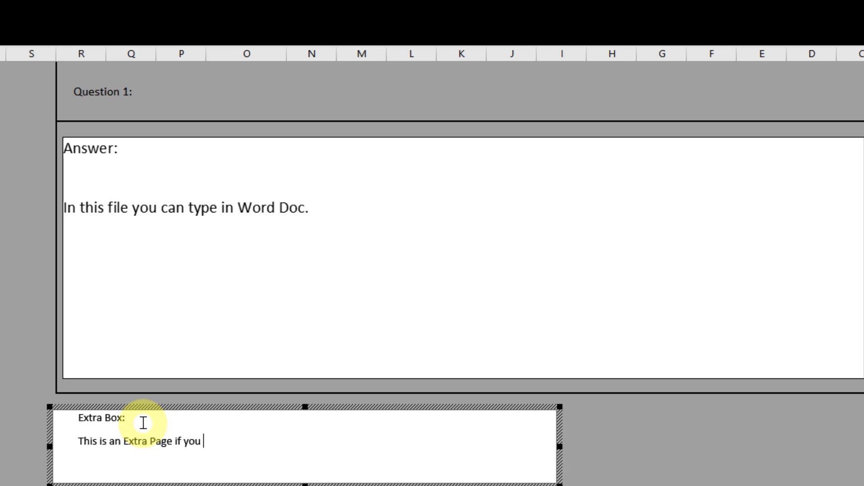
pyautogui.write(' suddenly delete')
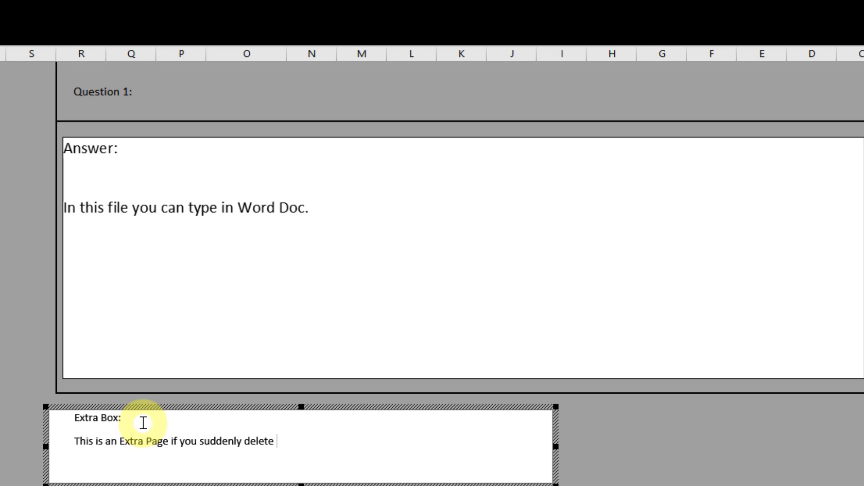
pyautogui.write('d the WordBox')
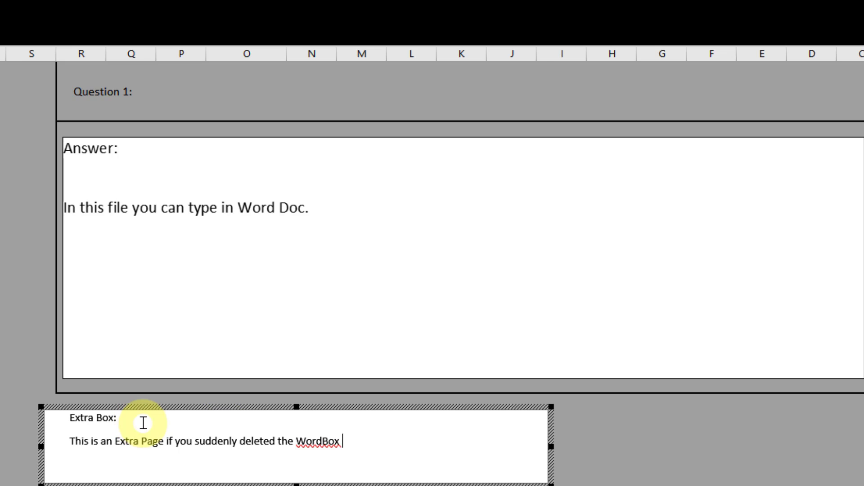
pyautogui.write(' abow')
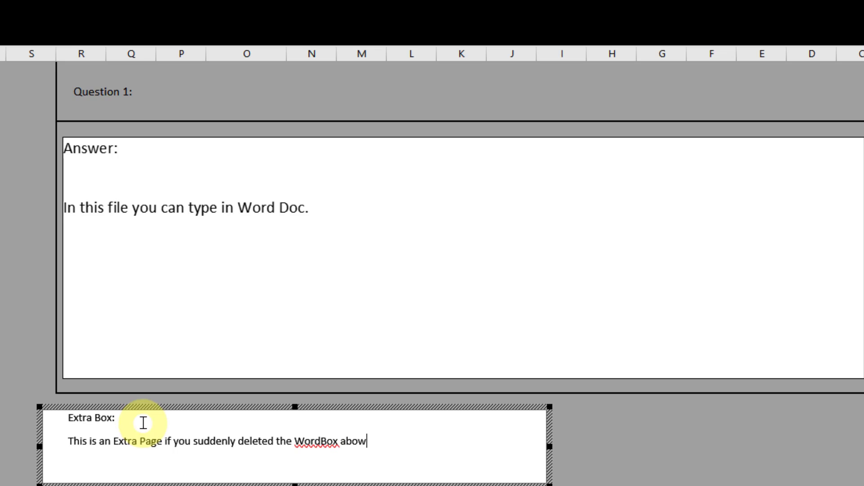
pyautogui.write(', you clould ')
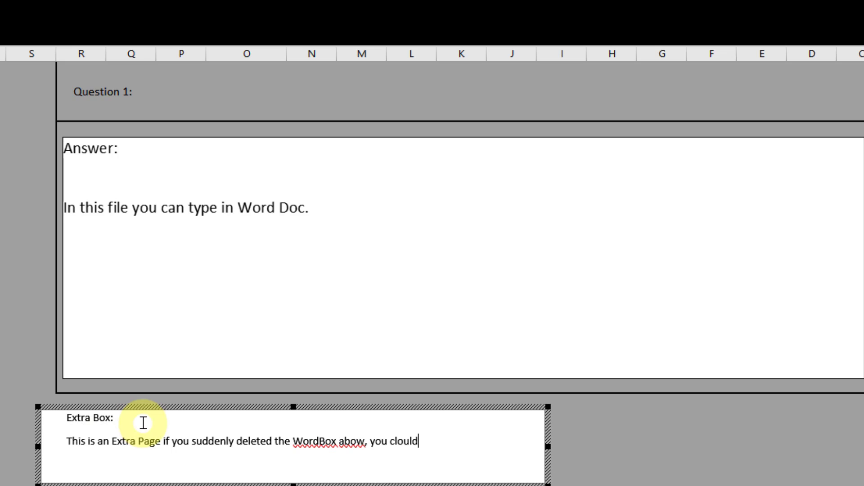
pyautogui.write('use th')
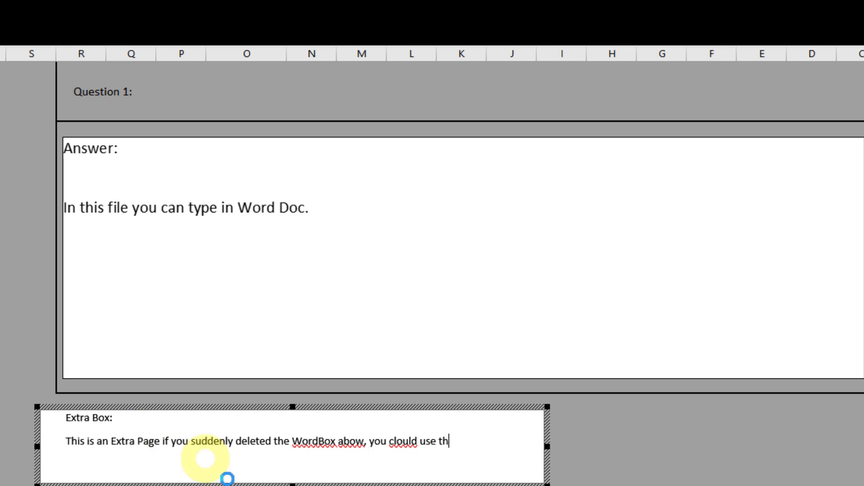
pyautogui.write('is one')
pyautogui.click(585, 301)
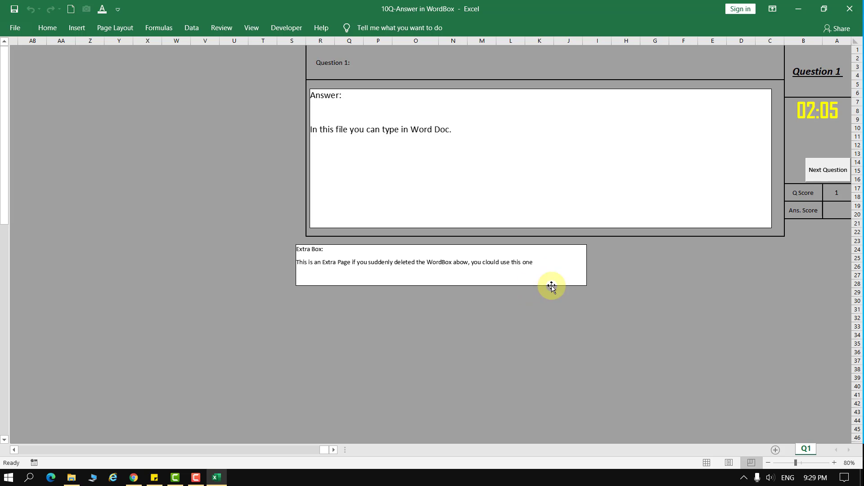
# Move the Extra Box to the top-left corner of the sheet.
pyautogui.moveTo(548, 284); pyautogui.dragTo(264, 114)
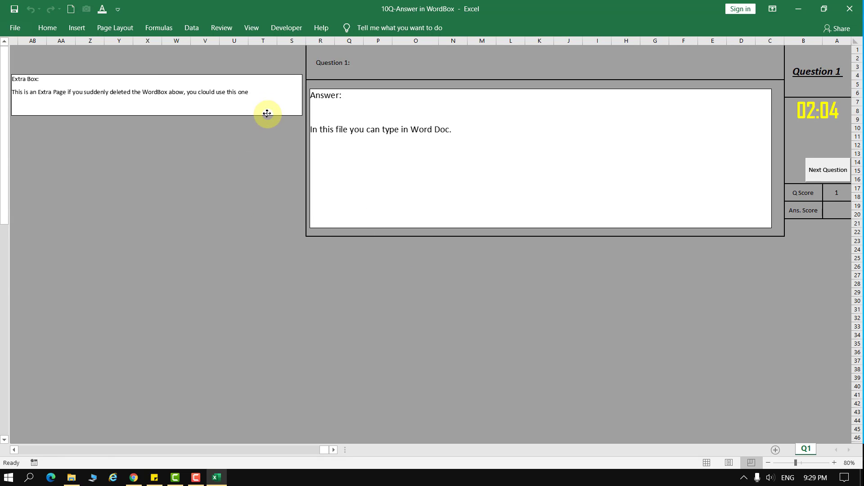
pyautogui.hotkey('ctrl', 'c')
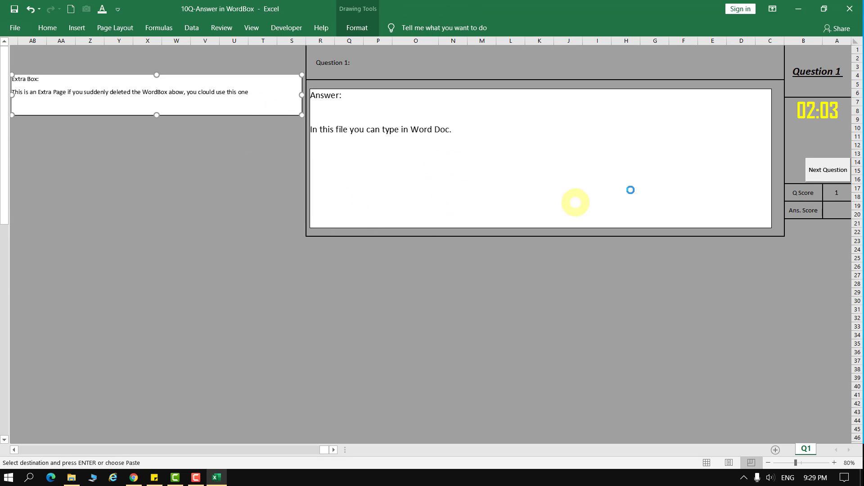
pyautogui.click(829, 170)
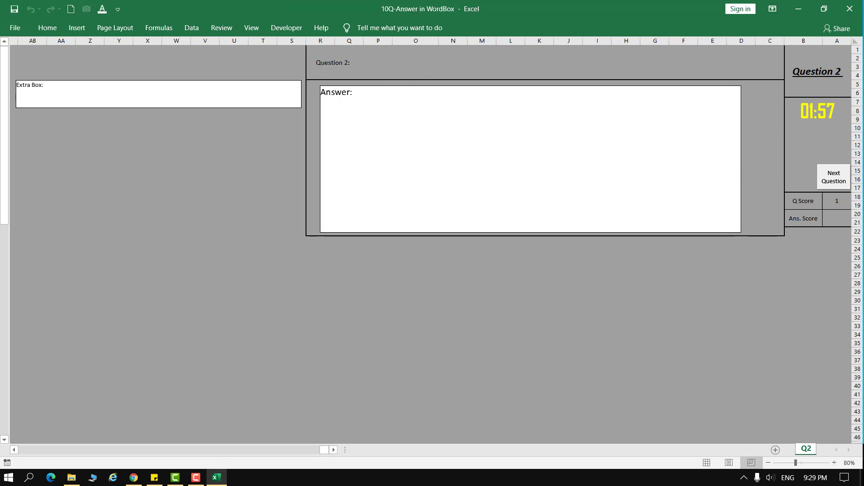
# Answer Question 2 with 'Also the Box will save and close when the time is over'.
pyautogui.click(457, 141)
pyautogui.doubleClick(457, 141)
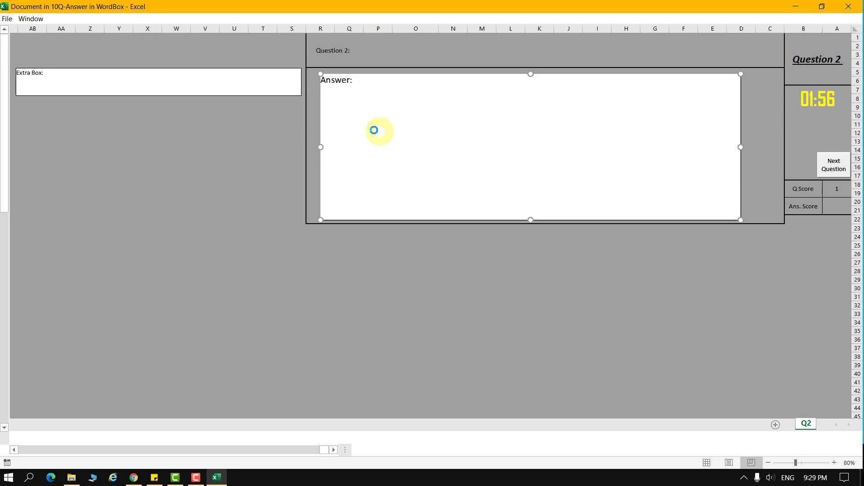
pyautogui.write('Also the Box will save an')
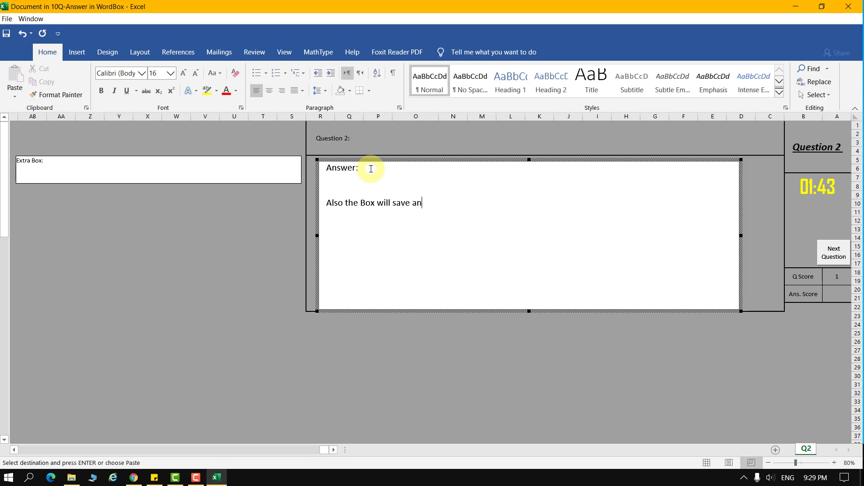
pyautogui.write('d close when')
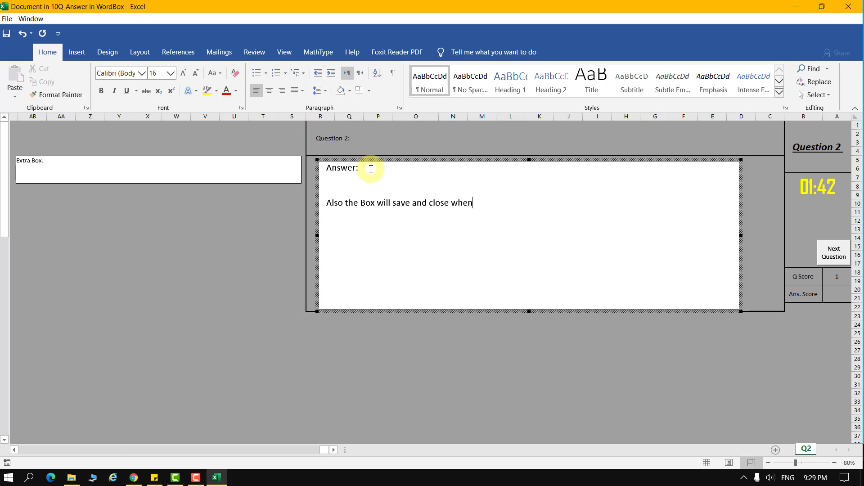
pyautogui.write(' the t')
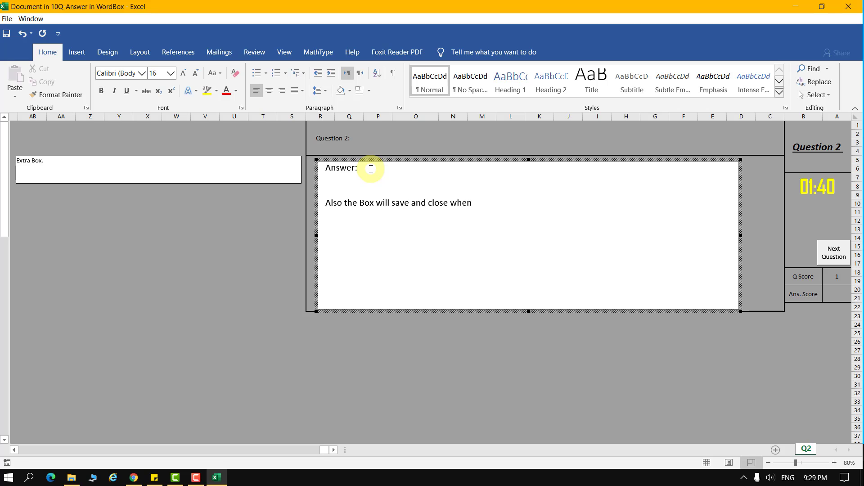
pyautogui.write('ime is over ➔')
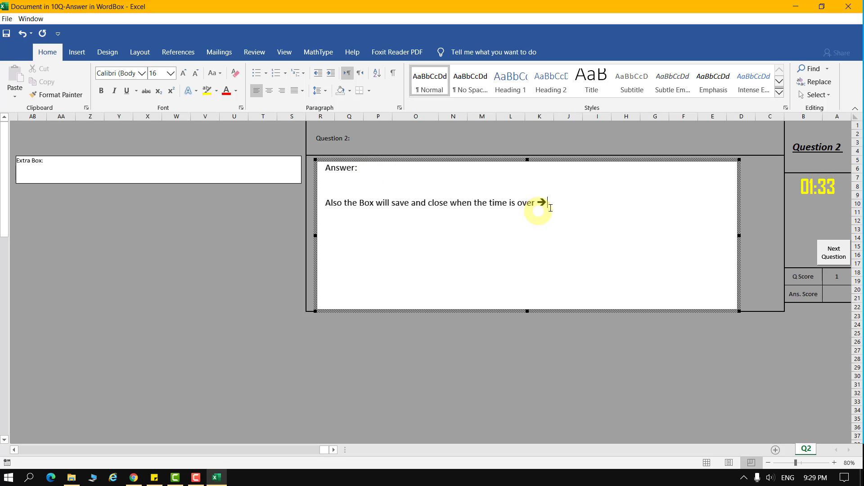
pyautogui.click(822, 198)
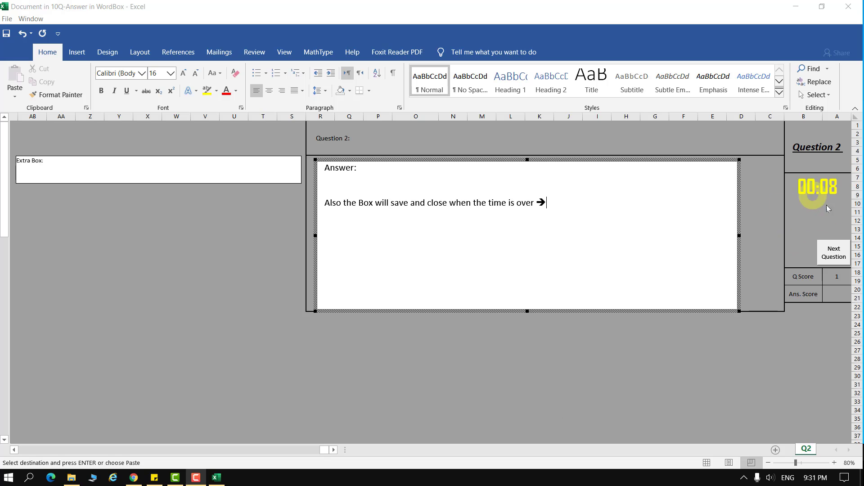
pyautogui.click(550, 202)
pyautogui.write('kijhbkjsfv objbf')
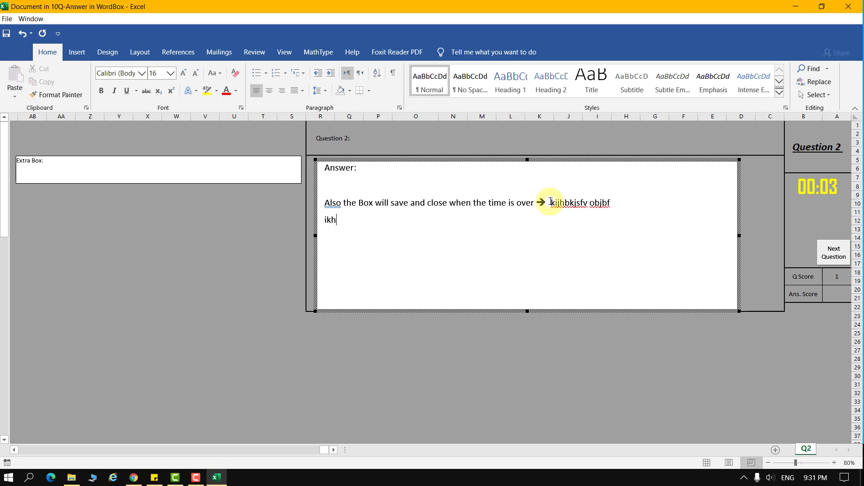
pyautogui.write(' bb')
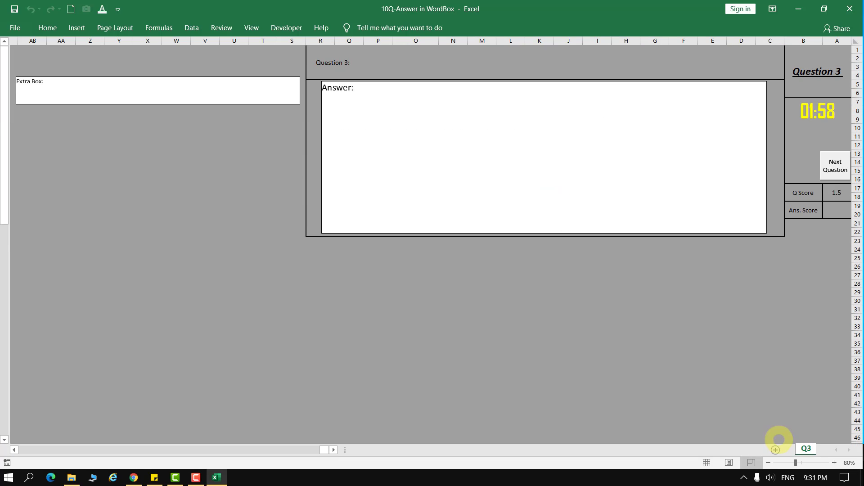
# Answer Question 3 with 'The other options are same as first file', then advance to Question 4.
pyautogui.doubleClick(371, 115)
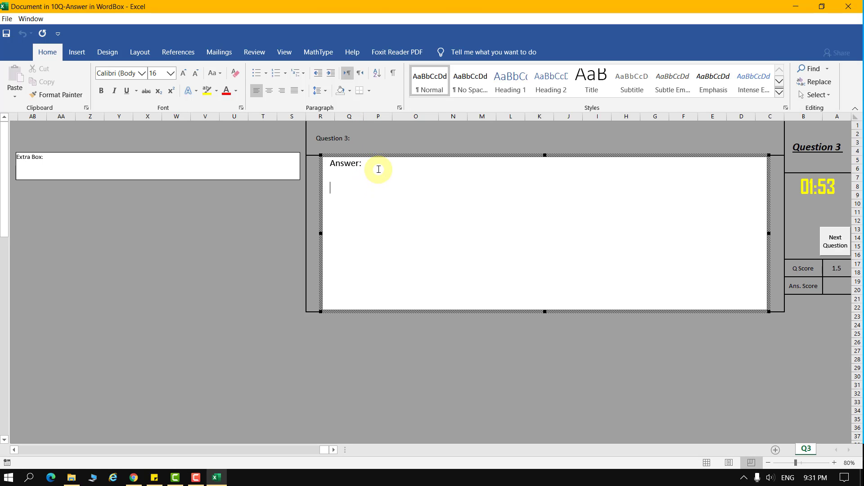
pyautogui.press('Return')
pyautogui.write('The')
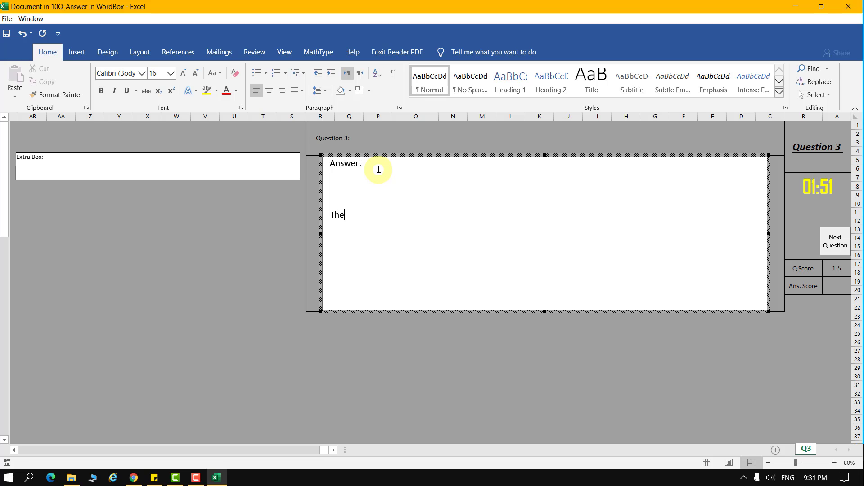
pyautogui.write(' other options are same as f')
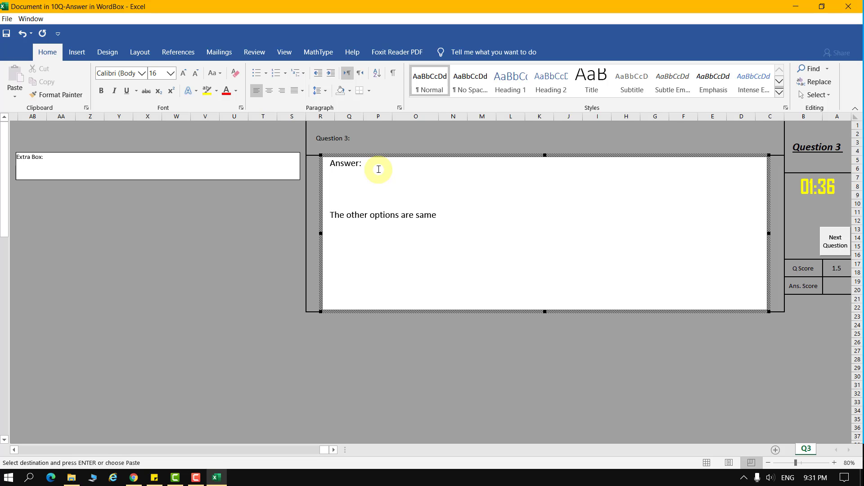
pyautogui.write('irst file')
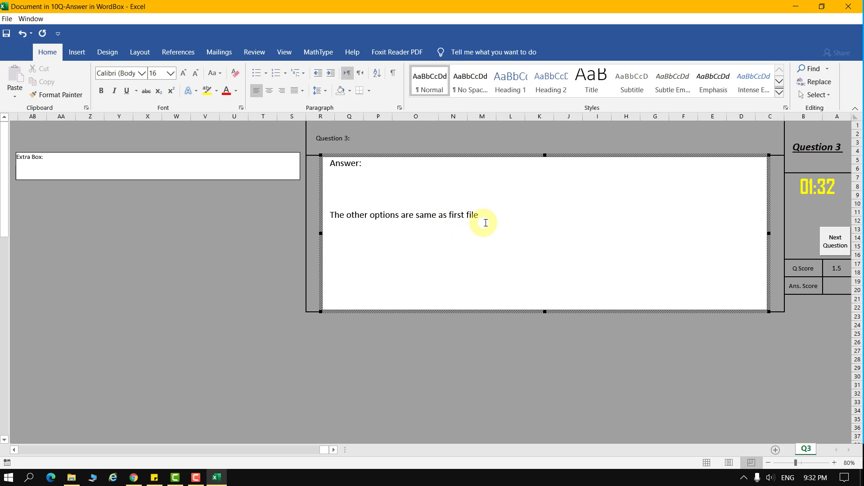
pyautogui.write('    lets go to end')
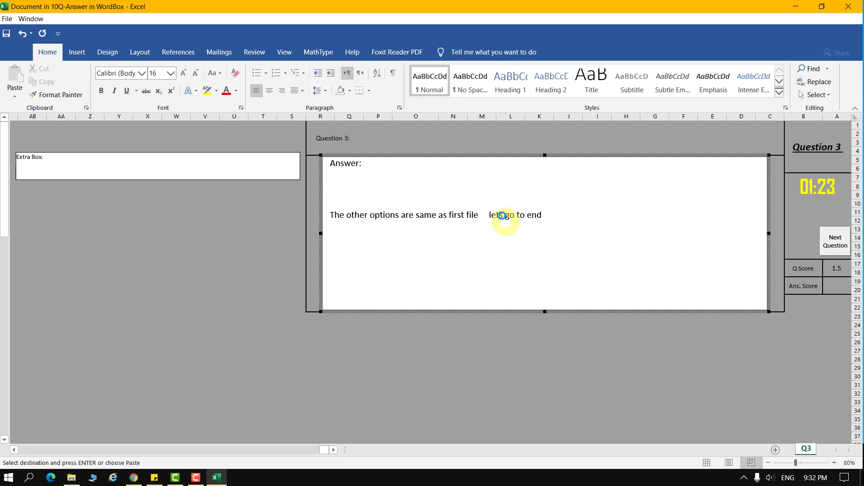
pyautogui.click(500, 215)
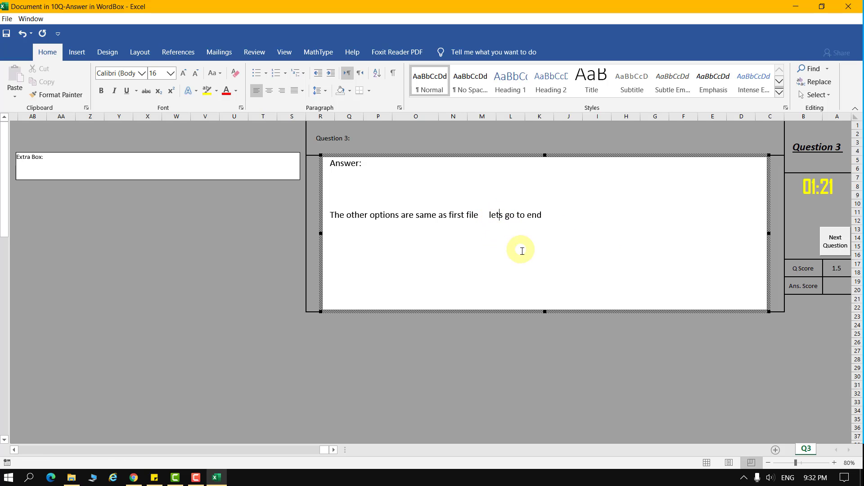
pyautogui.write('’')
pyautogui.click(836, 243)
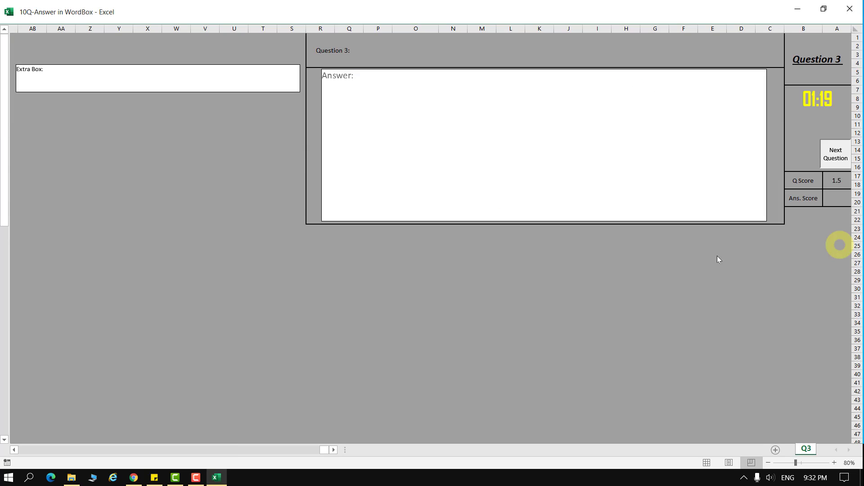
# On Question 5, explain the file is a little slower than the text-box file but can insert formulas.
pyautogui.click(836, 151)
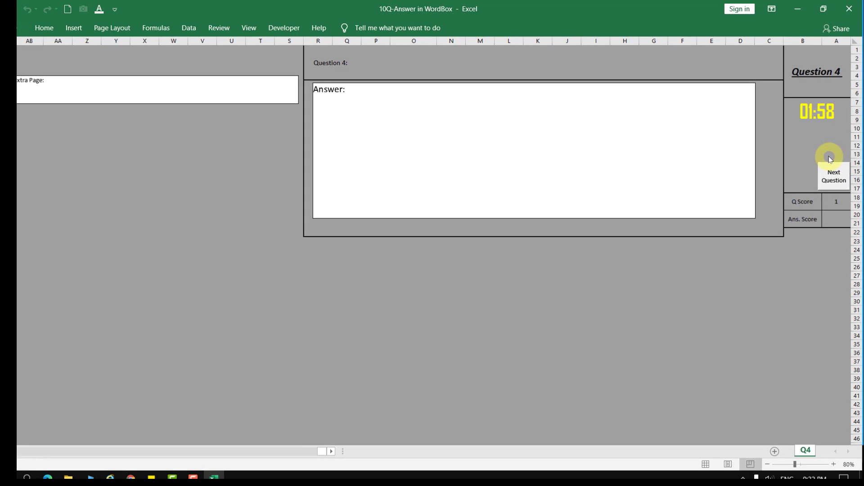
pyautogui.write('Ju')
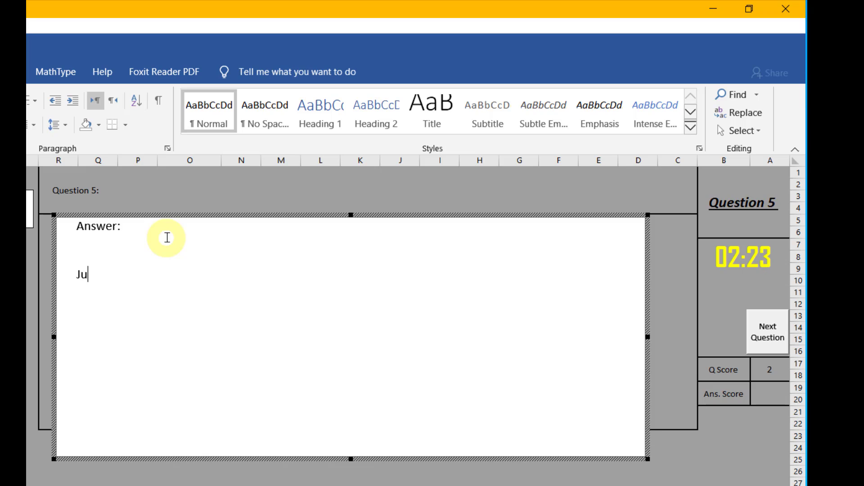
pyautogui.write('st this fi')
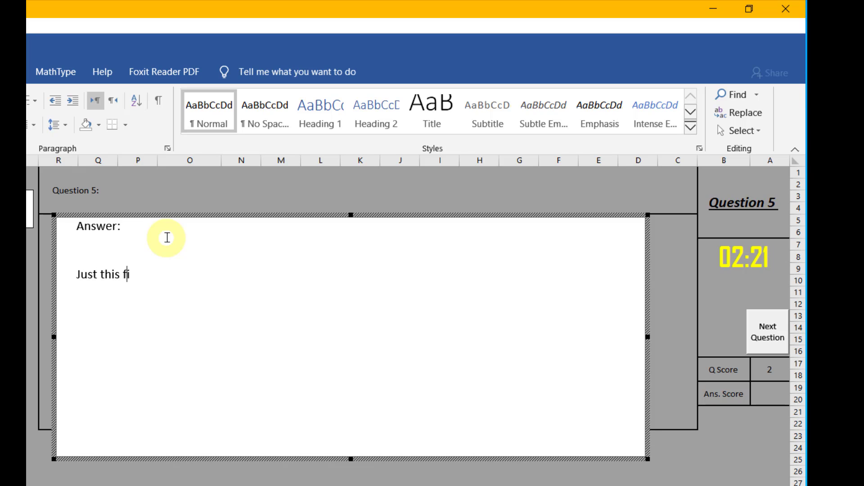
pyautogui.write('le is a little bi')
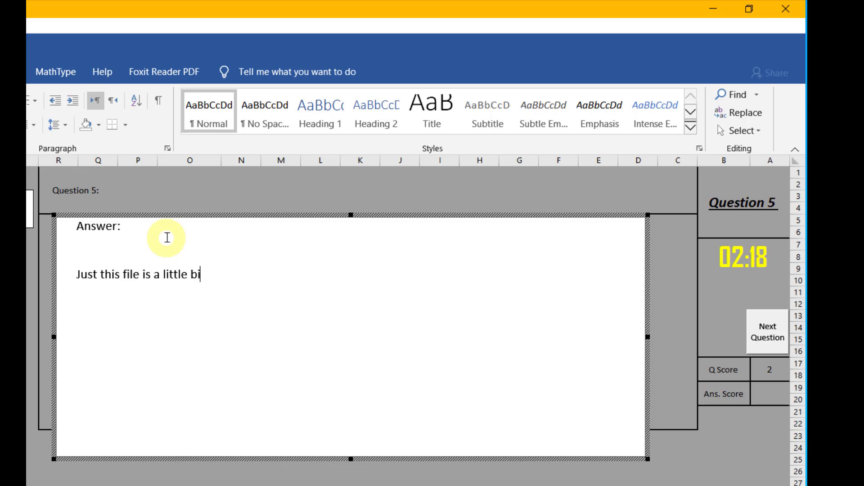
pyautogui.write(' slo')
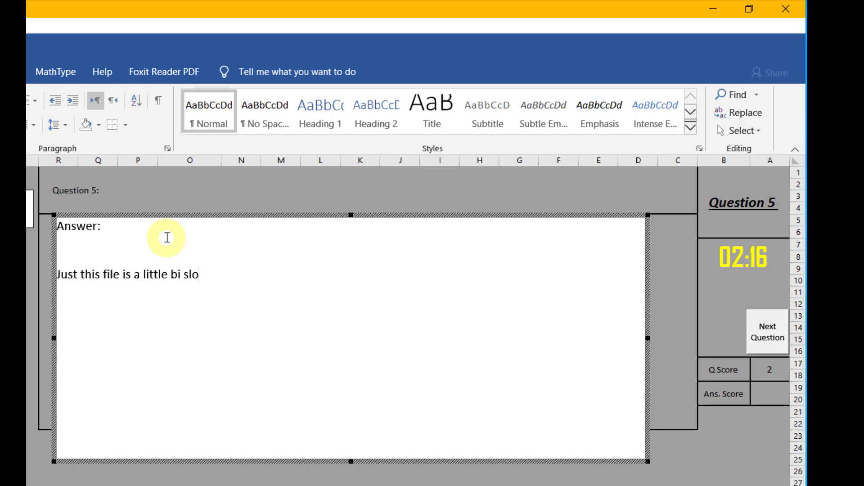
pyautogui.write('wer t')
pyautogui.write('han text box based file but ')
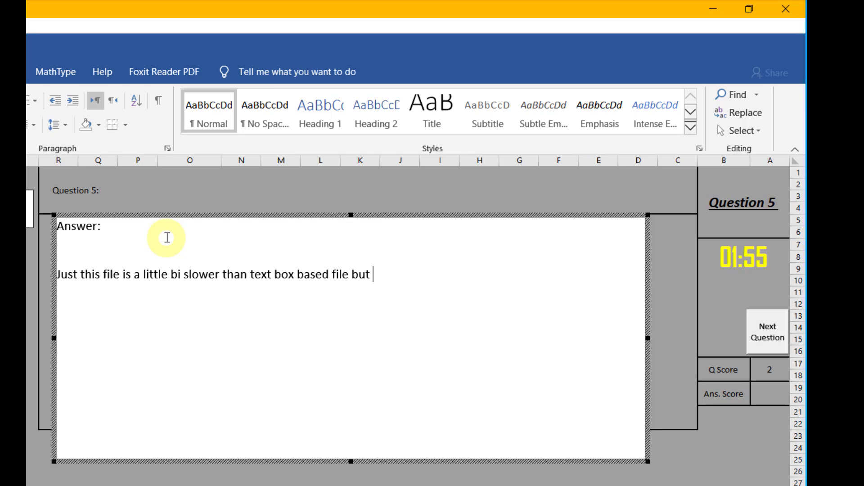
pyautogui.write('thi')
pyautogui.write('s file')
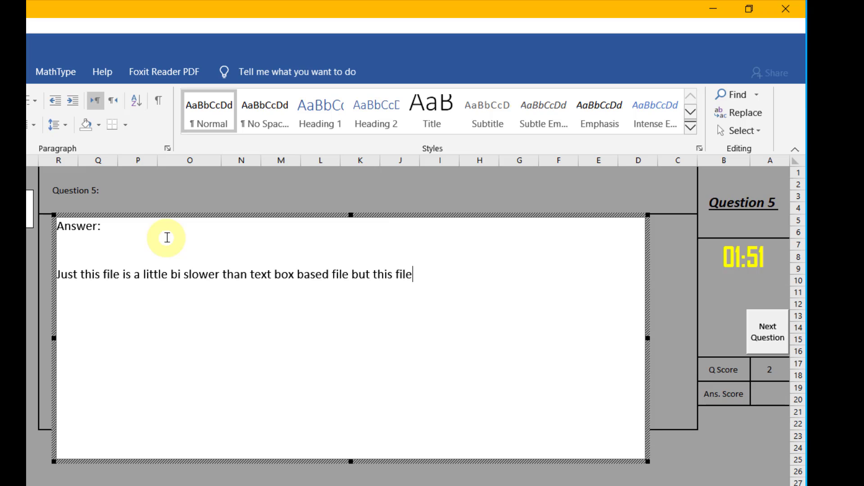
pyautogui.write(' has an important ')
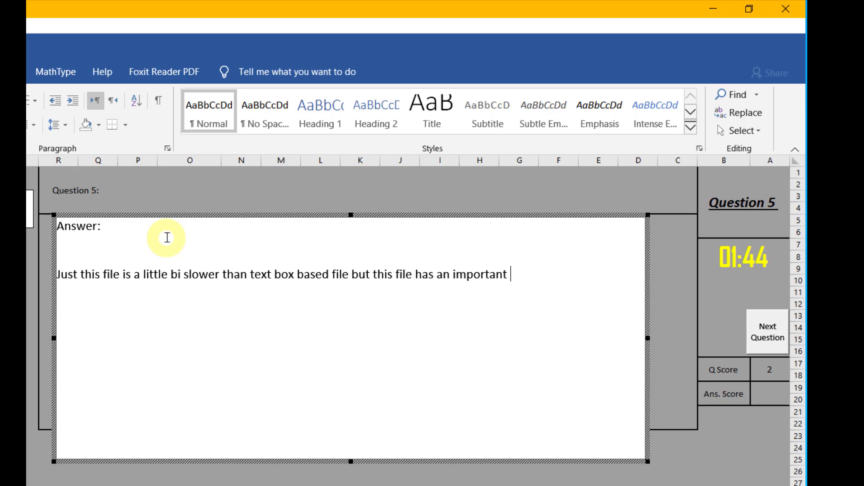
pyautogui.write('advantage')
pyautogui.press('Return')
pyautogui.press('Return')
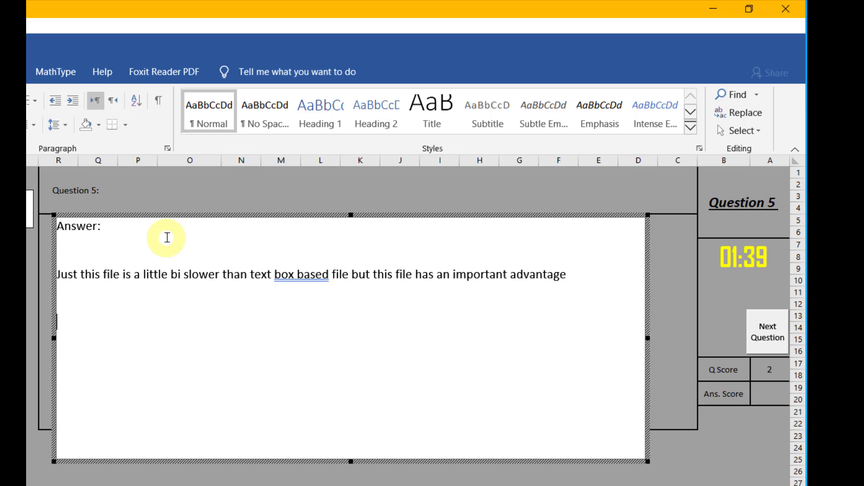
pyautogui.write('u c')
pyautogui.write('an insert formula')
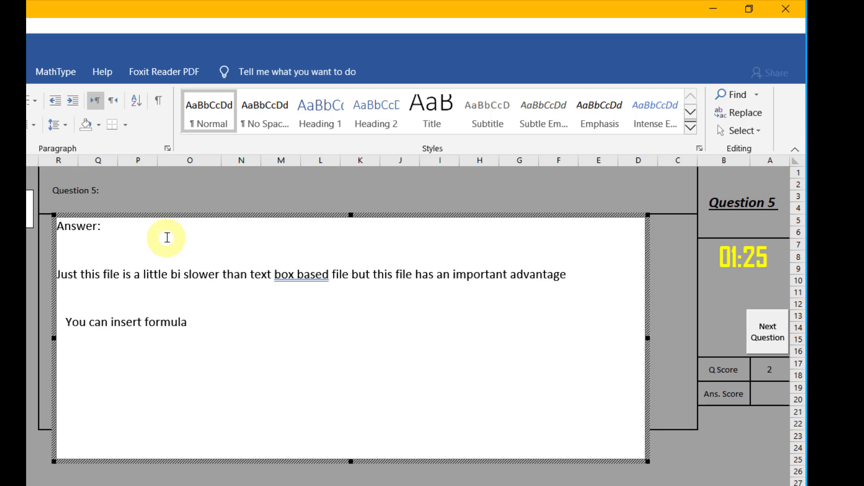
# Insert a new equation y = ax + b/z − e^(2x) using a superscript exponent of 2x.
pyautogui.click(716, 132)
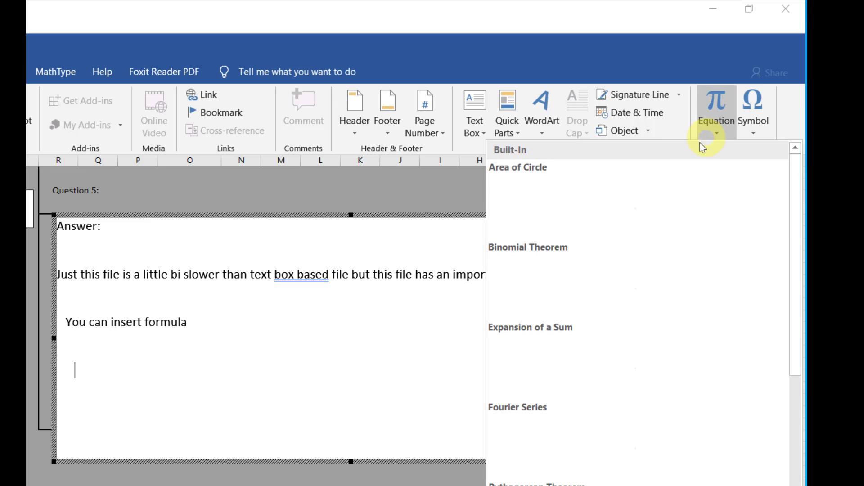
pyautogui.click(555, 283)
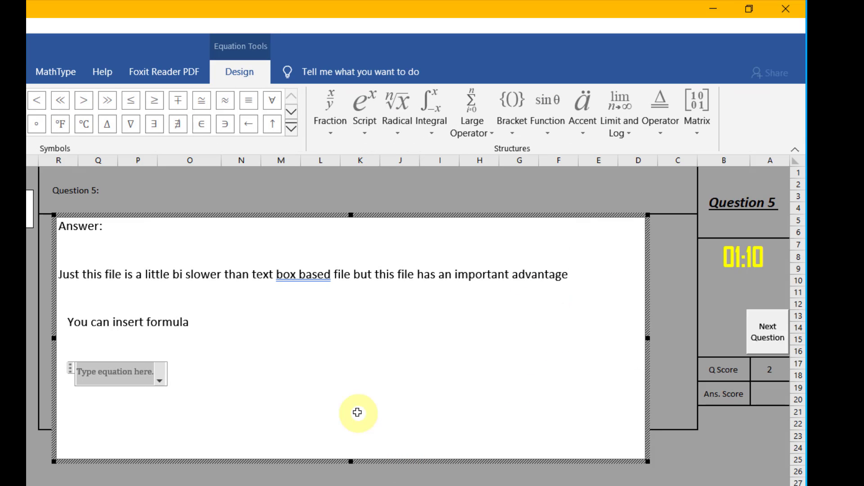
pyautogui.write('y = ax + b/')
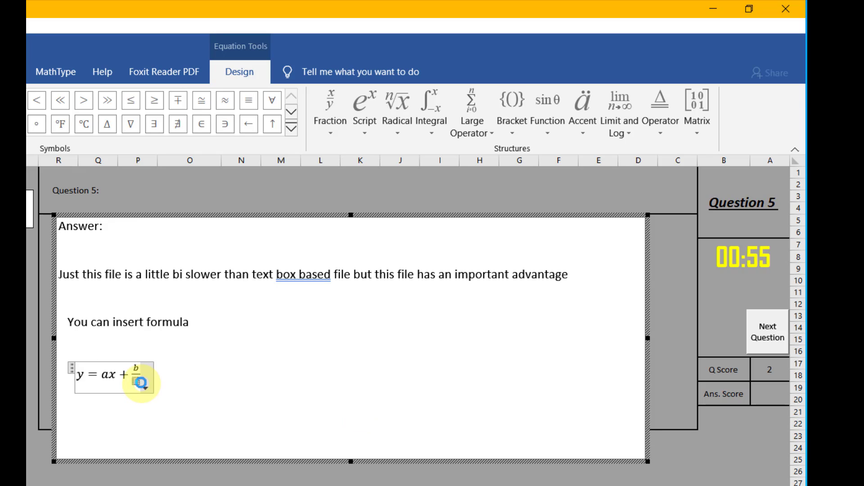
pyautogui.write('z')
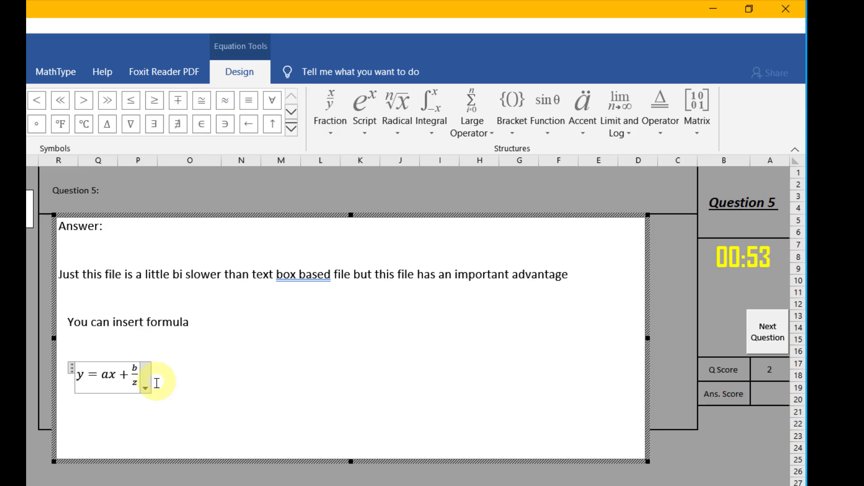
pyautogui.write('-')
pyautogui.click(364, 131)
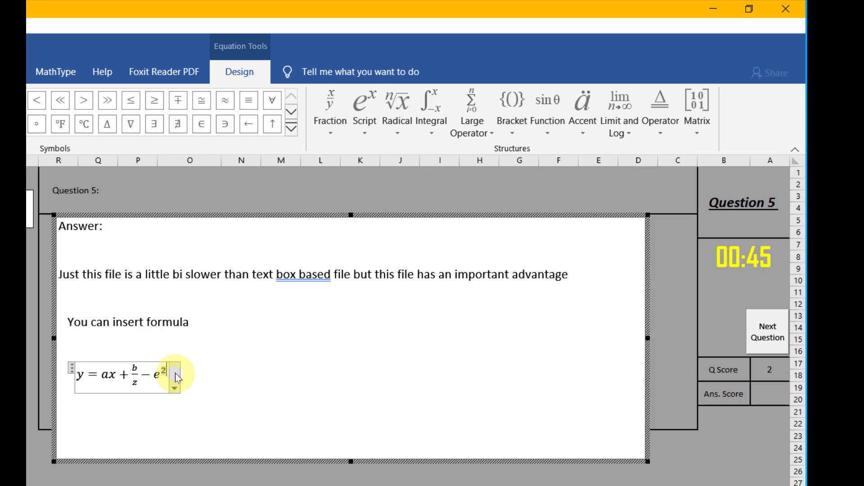
pyautogui.write('2x')
pyautogui.click(241, 375)
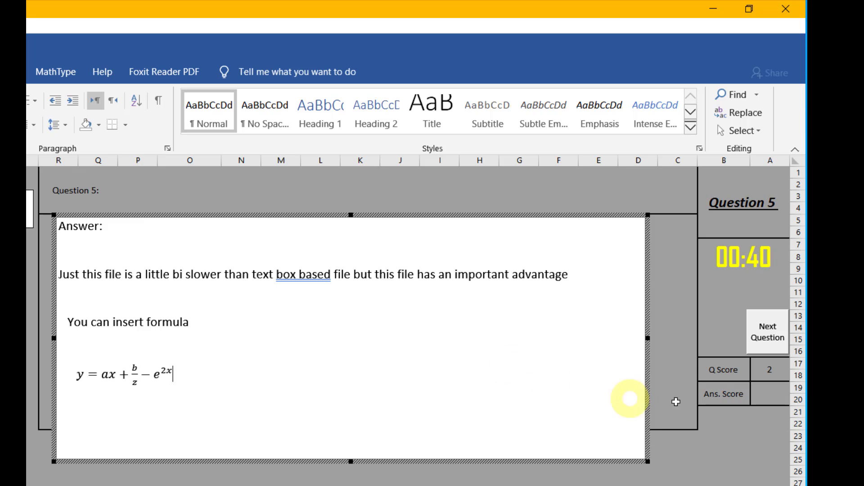
# Advance through Questions 6 to 10 to reach the End of Exam sheet showing 0:07:17.
pyautogui.click(745, 321)
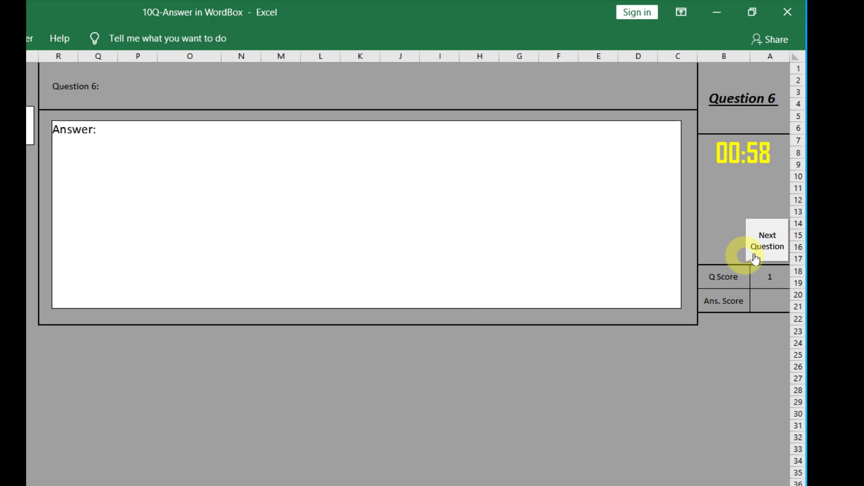
pyautogui.click(764, 238)
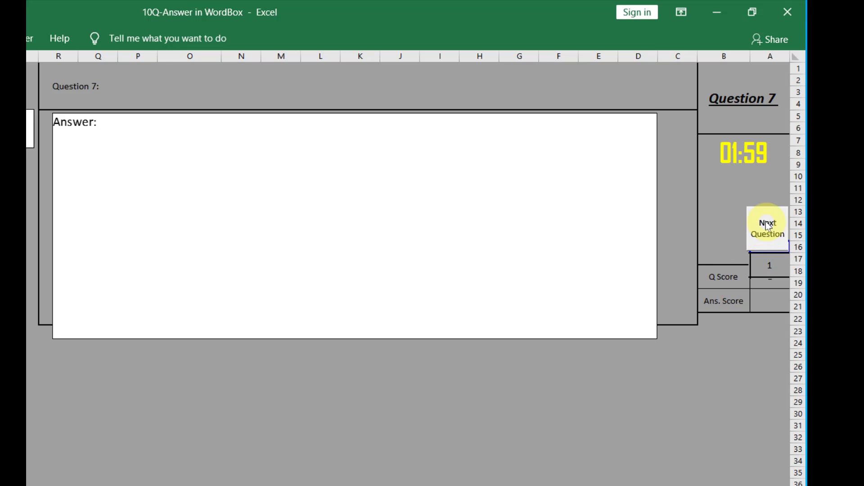
pyautogui.click(768, 225)
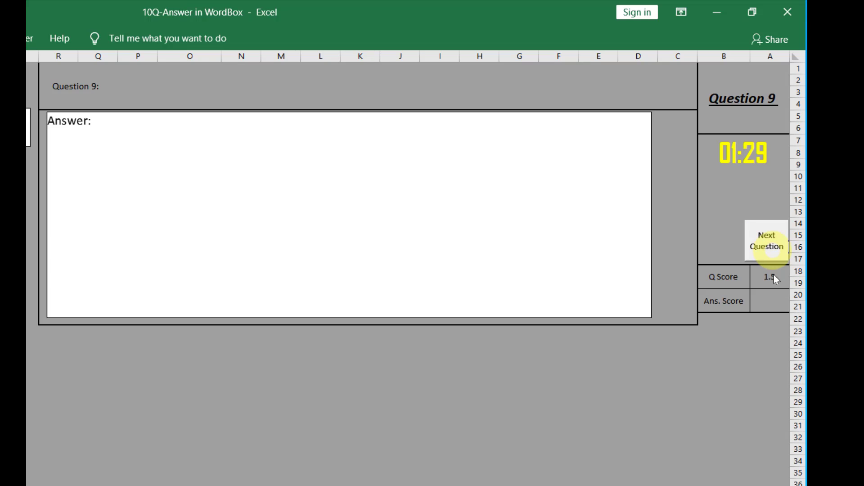
pyautogui.click(766, 240)
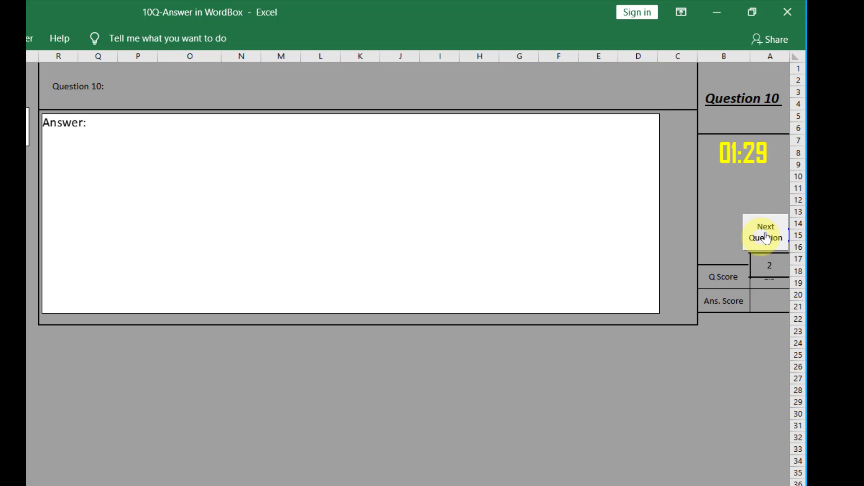
pyautogui.click(765, 233)
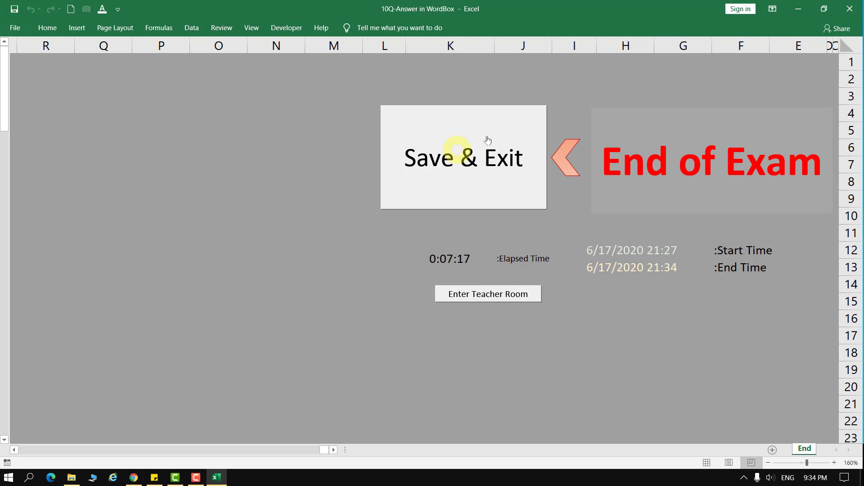
# Save & Exit the exam, confirming the save of 10Q-Answer in WordBox.xlsm.
pyautogui.click(473, 163)
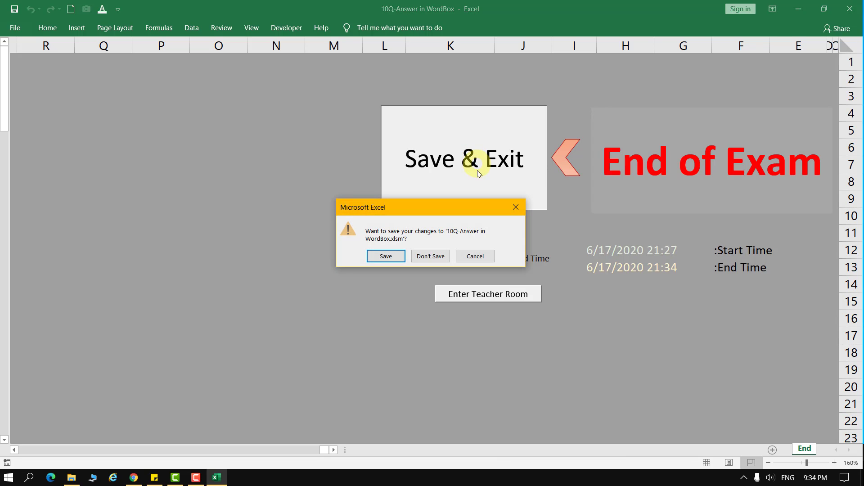
pyautogui.click(387, 255)
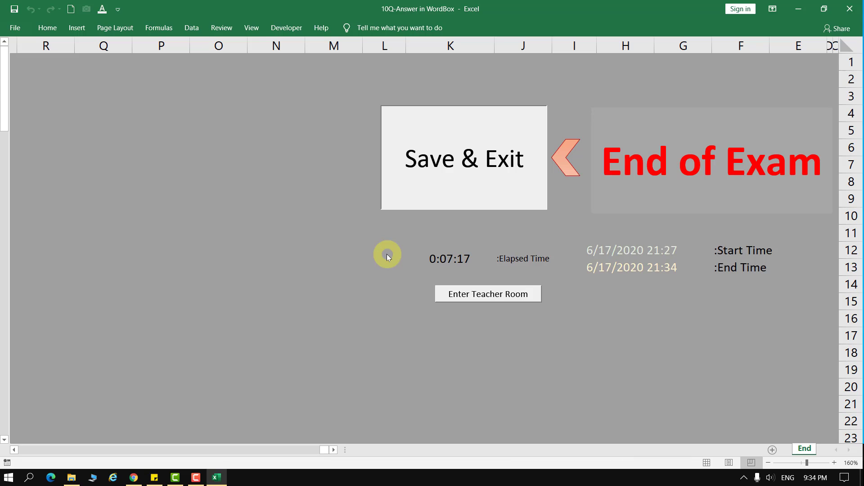